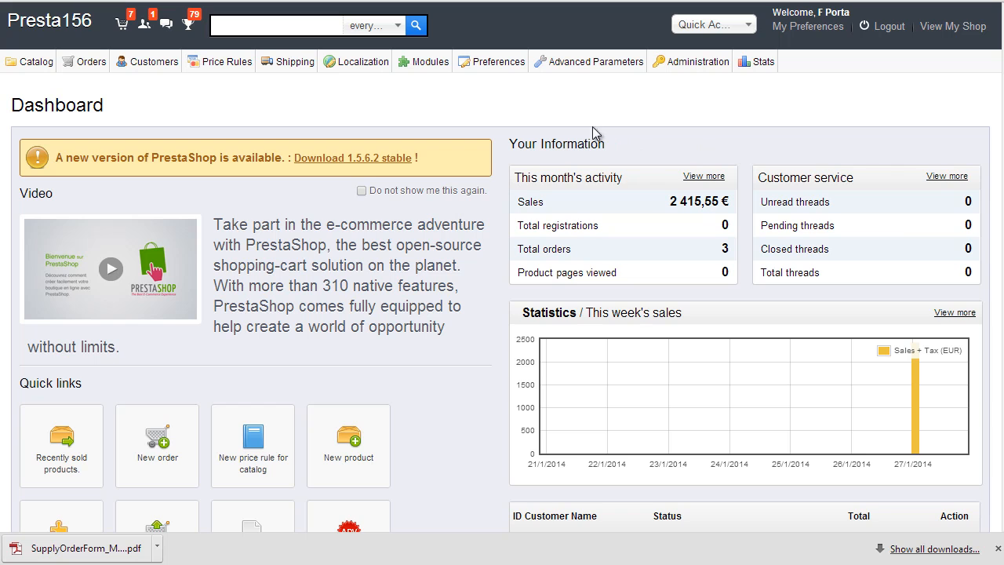
# Step: Turn on advanced stock management in Preferences > Products and save it
pyautogui.moveTo(495, 62)
pyautogui.click(488, 124)
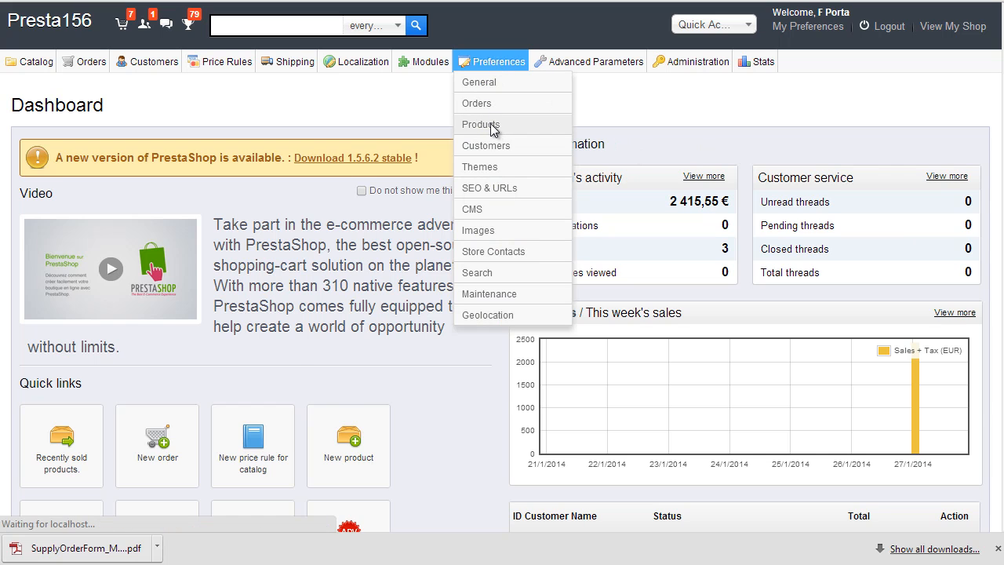
pyautogui.scroll(-15, 475, 209)
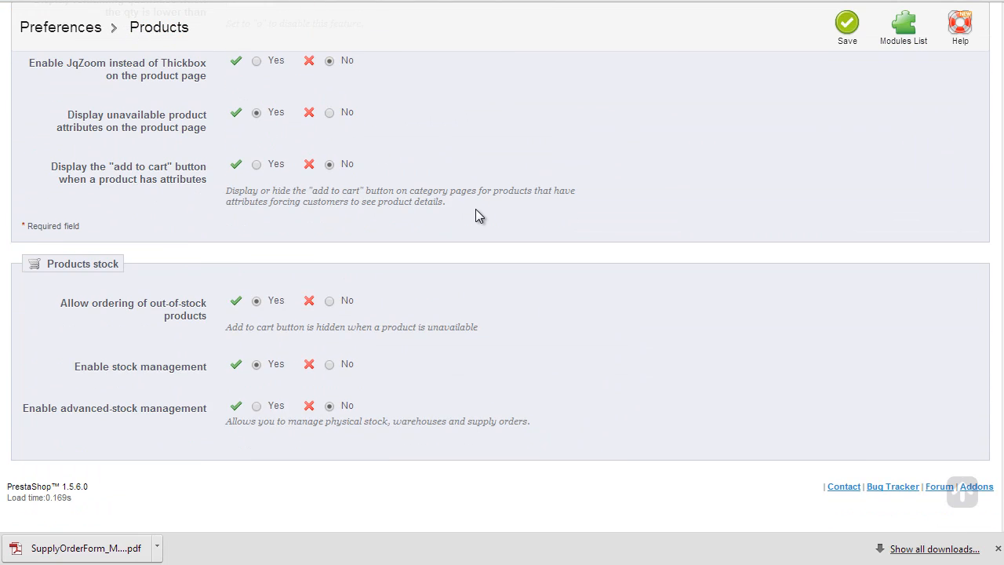
pyautogui.click(256, 406)
pyautogui.click(851, 25)
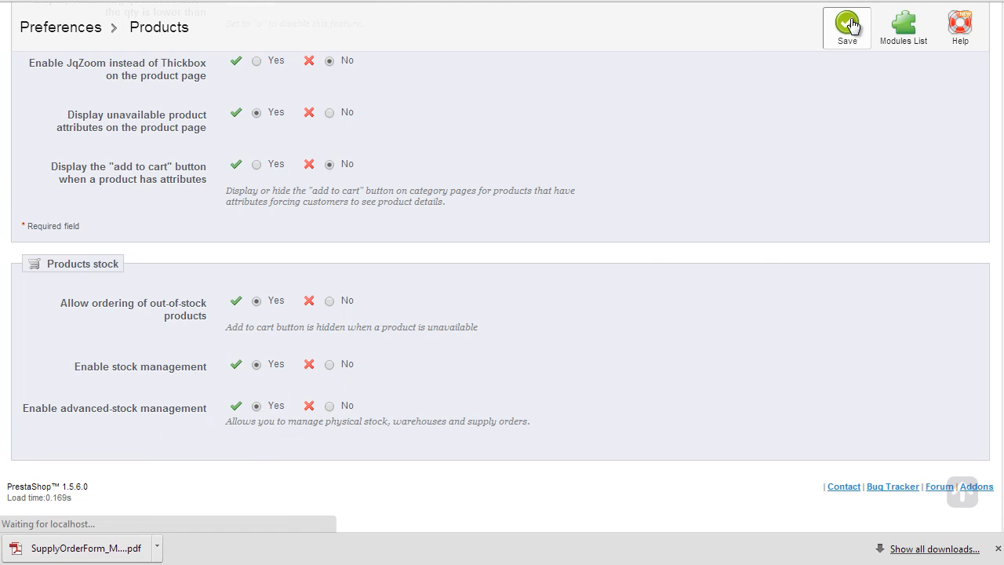
pyautogui.moveTo(804, 61)
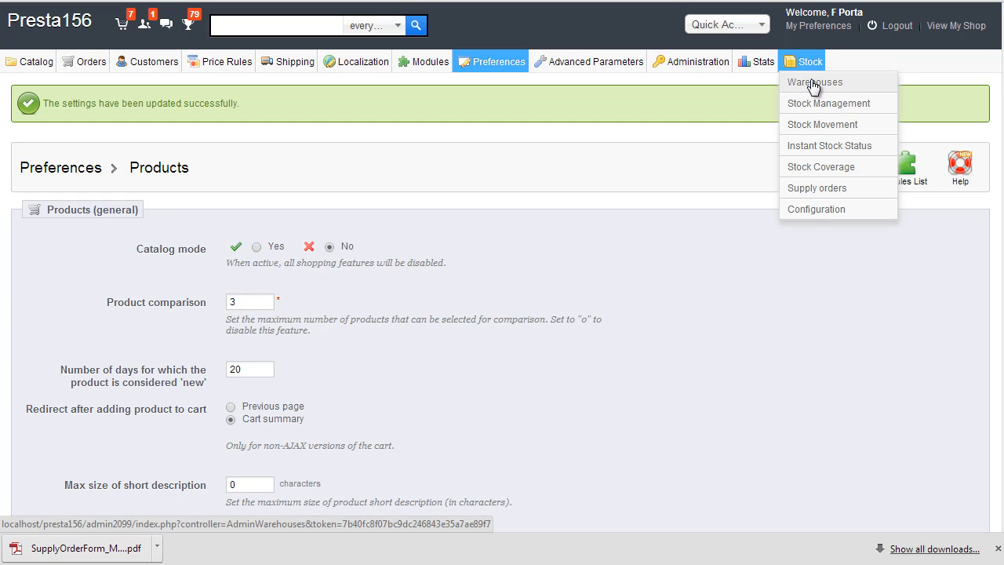
# Step: Go to Stock > Warehouses and start adding a new warehouse
pyautogui.click(812, 83)
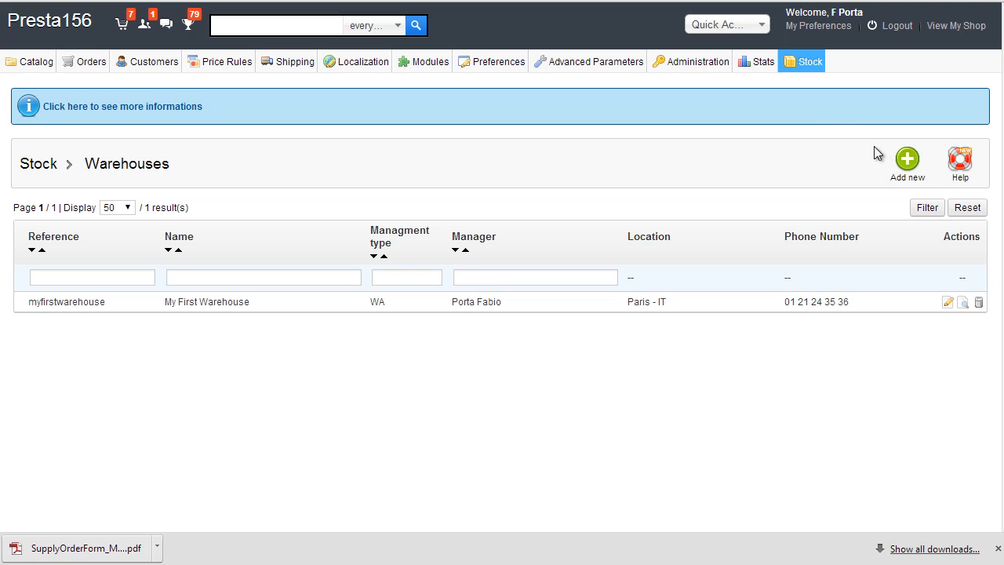
pyautogui.click(906, 162)
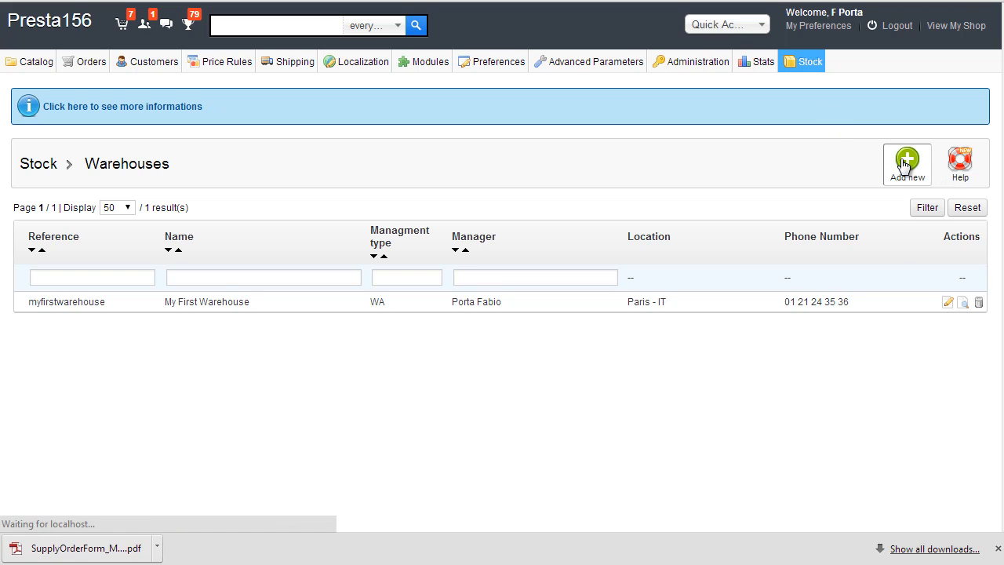
# Step: Enter reference 'asimplewareshouse', name 'A simple Warehouse' and the warehouse phone number
pyautogui.click(340, 174)
pyautogui.scroll(-1, 694, 171)
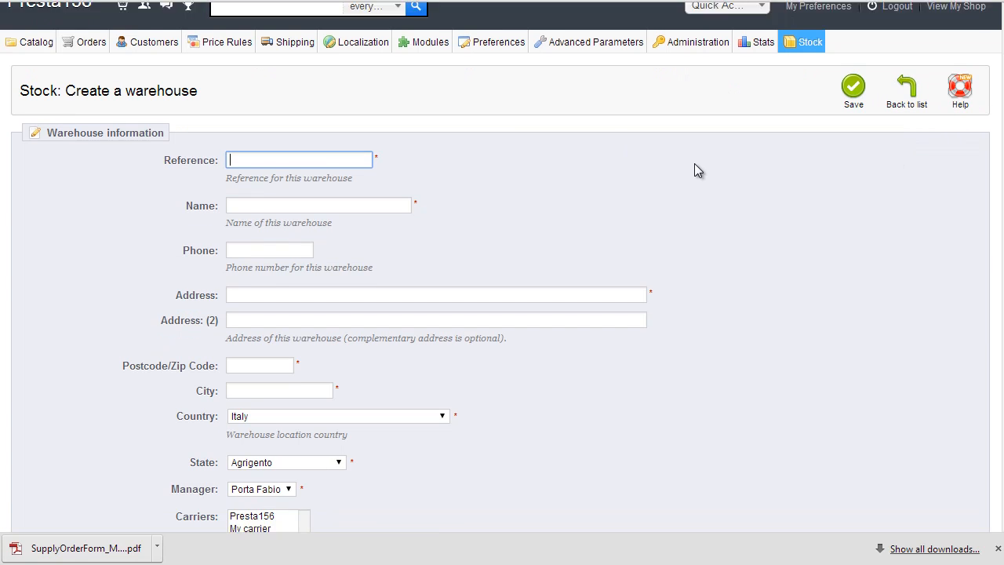
pyautogui.scroll(-2, 694, 163)
pyautogui.scroll(2, 698, 163)
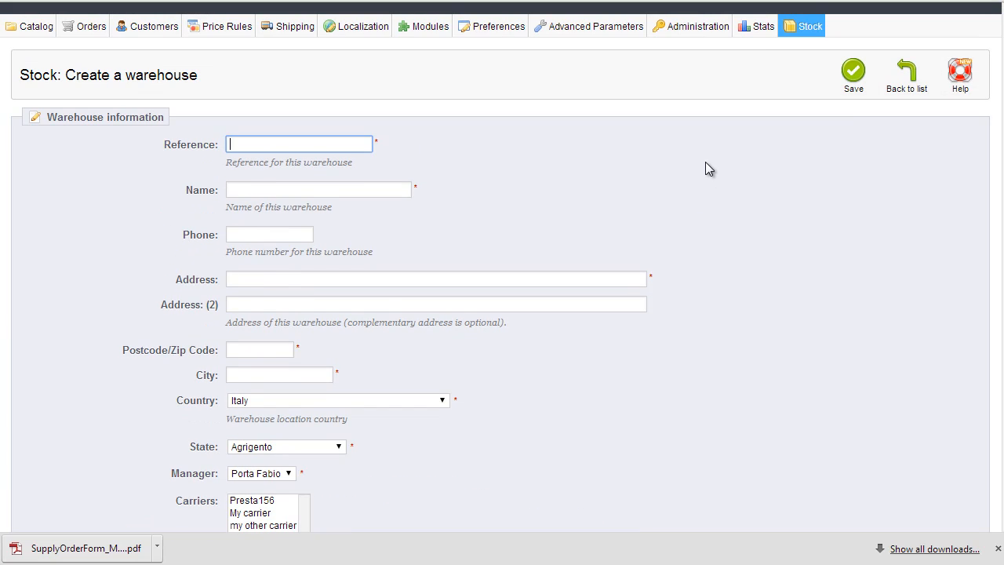
pyautogui.write('asimplewareshouse')
pyautogui.press('Tab')
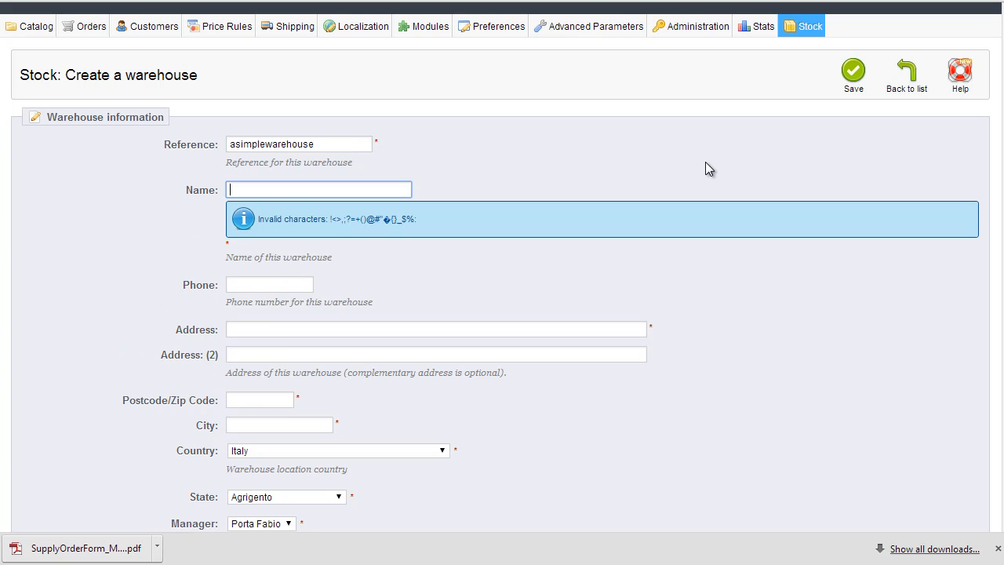
pyautogui.write('A simple Warehouse')
pyautogui.click(295, 290)
# Step: Fill in the warehouse street address, postcode and city, accepting the suggested city name
pyautogui.click(275, 277)
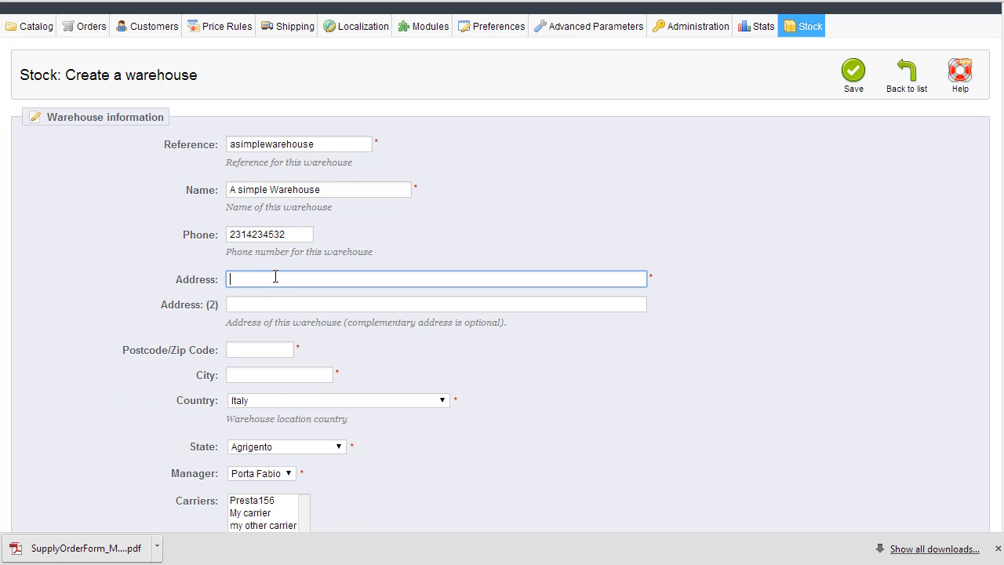
pyautogui.write('17 Mean Street')
pyautogui.press('Tab')
pyautogui.press('Tab')
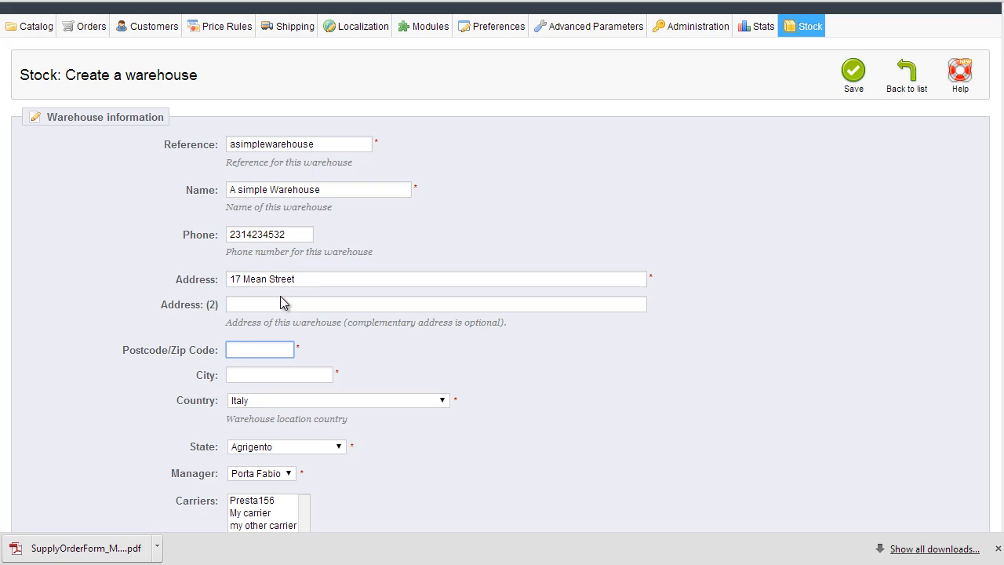
pyautogui.write('12345')
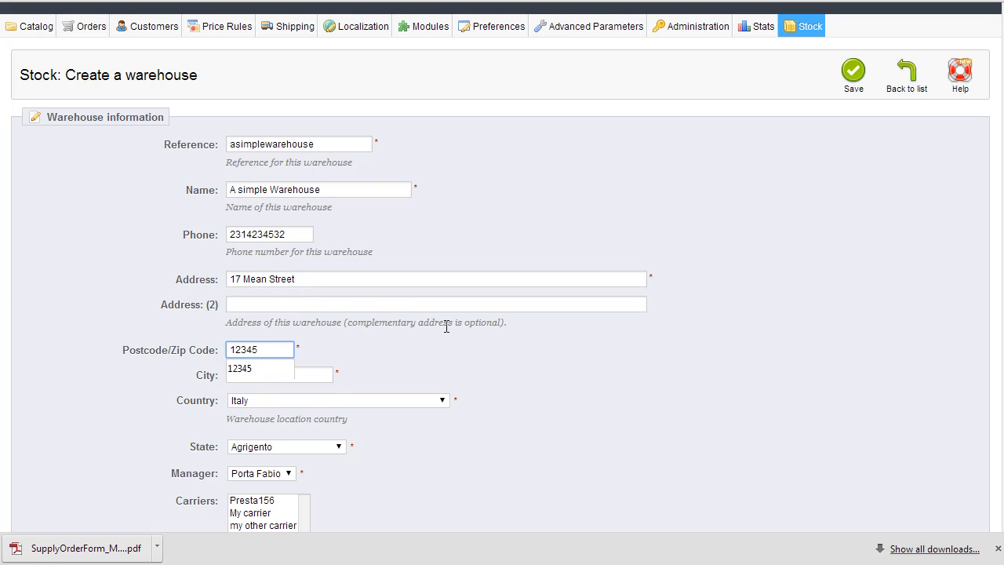
pyautogui.click(323, 375)
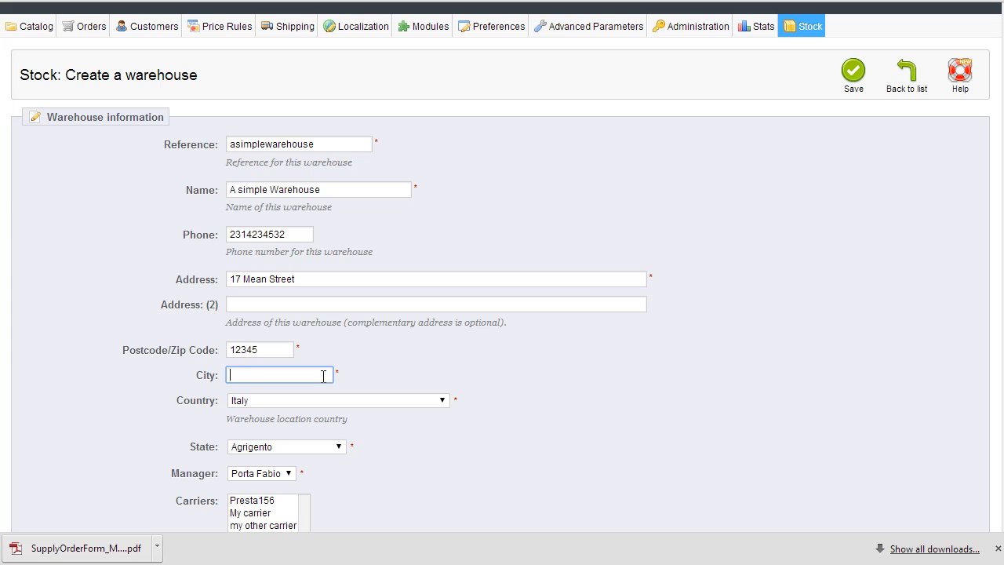
pyautogui.write('Wasteland')
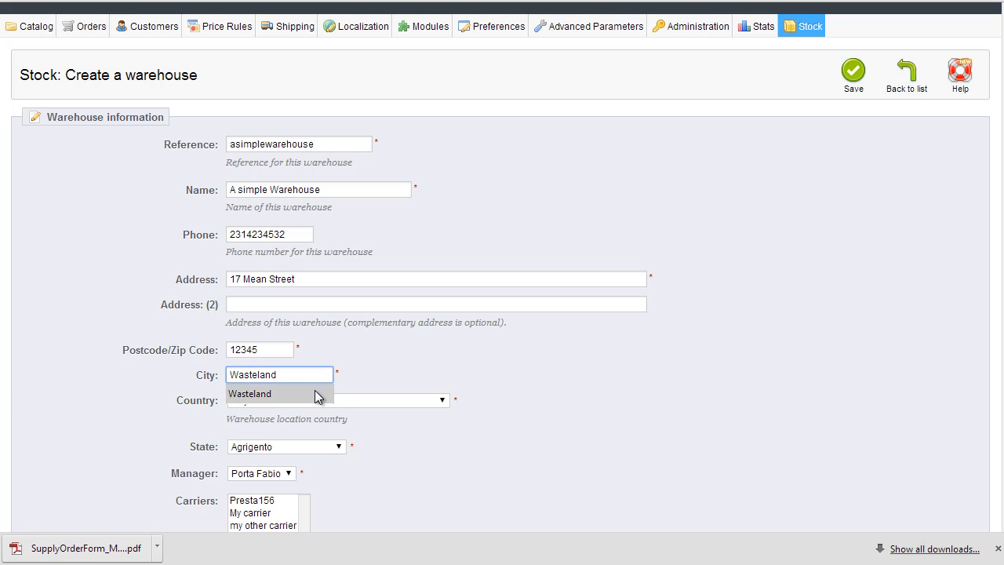
pyautogui.click(318, 394)
pyautogui.scroll(-2, 84, 229)
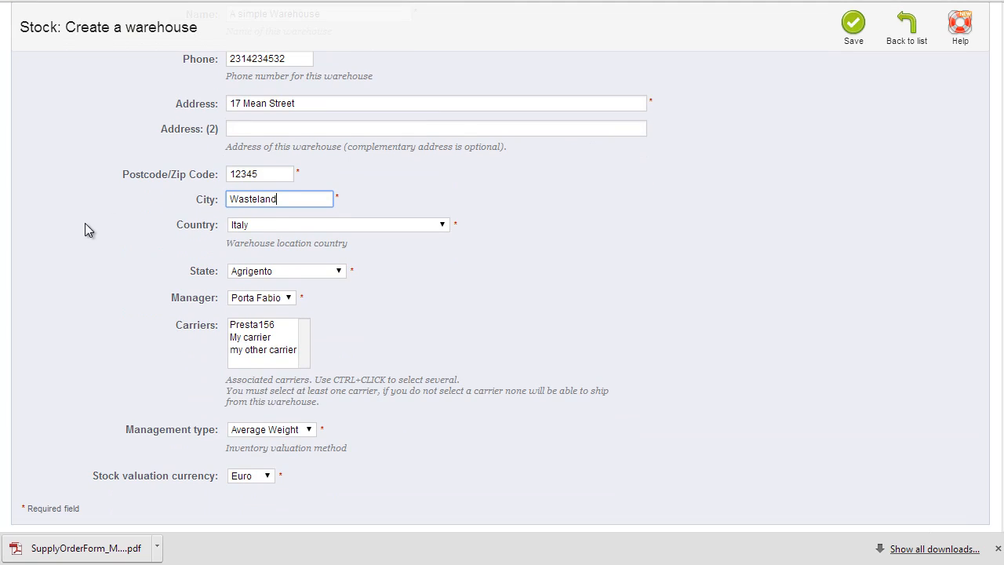
pyautogui.moveTo(271, 322)
pyautogui.scroll(-1, 330, 288)
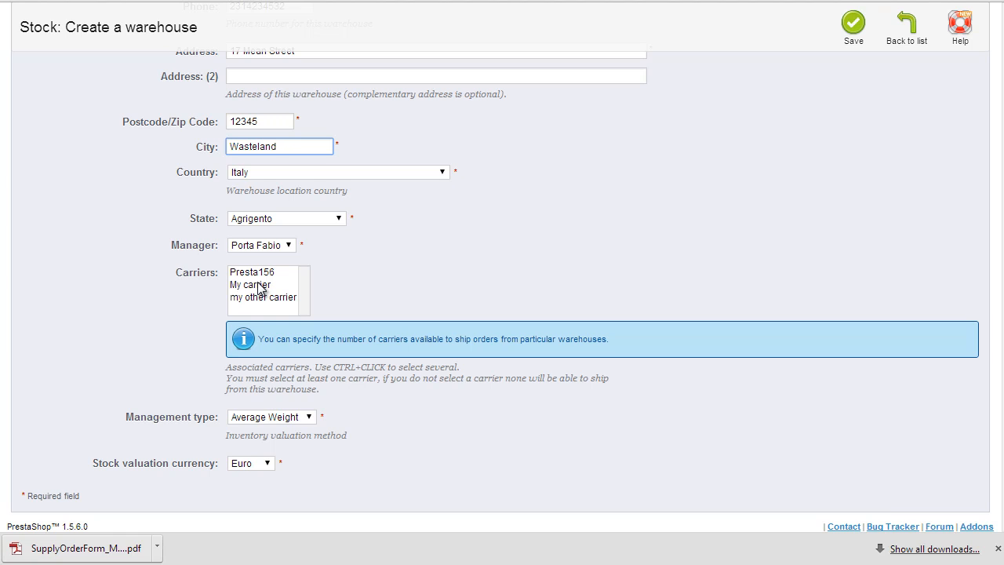
# Step: Assign My carrier, keep Euro as valuation currency, and save the new warehouse
pyautogui.click(266, 287)
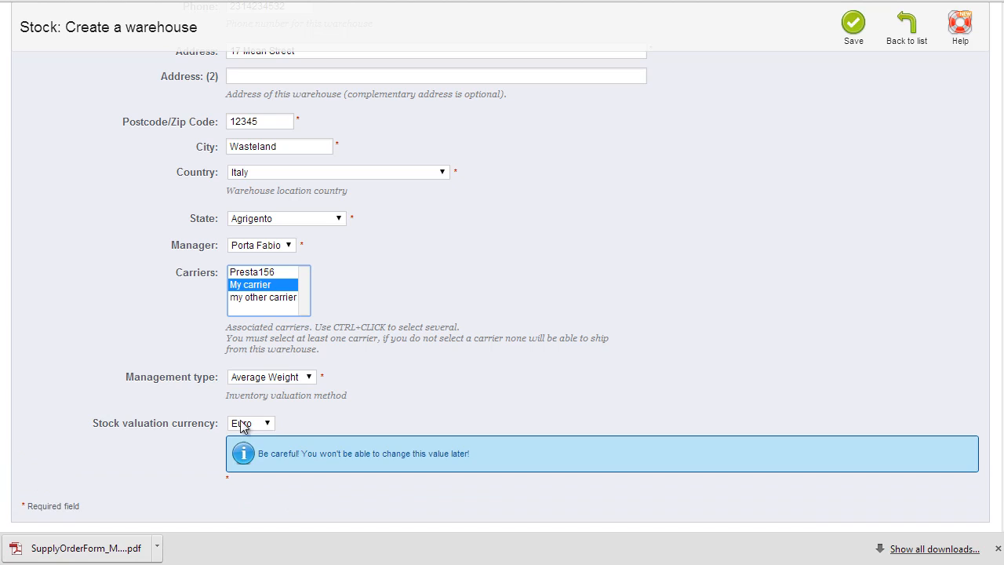
pyautogui.click(268, 424)
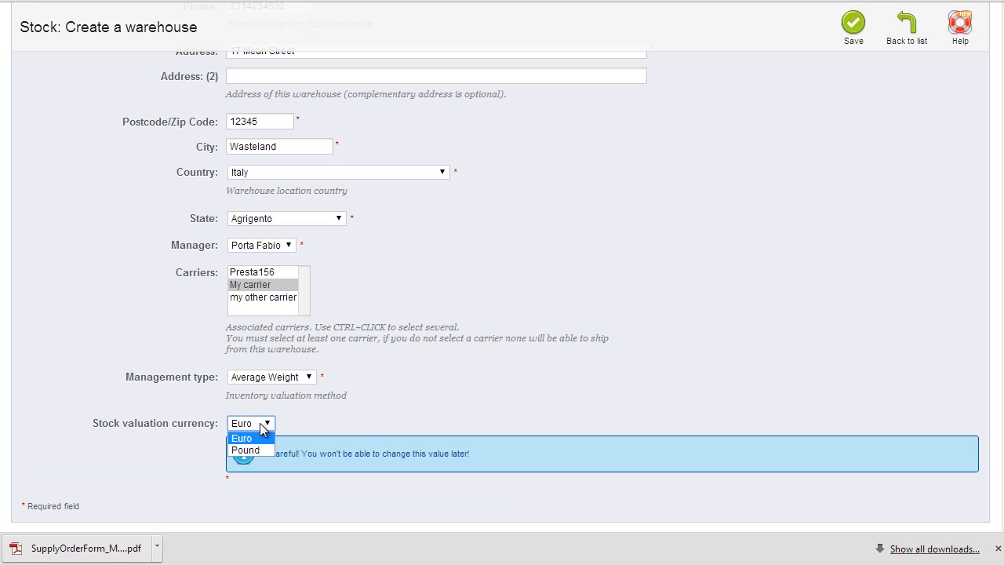
pyautogui.click(261, 434)
pyautogui.scroll(4, 750, 301)
pyautogui.click(853, 110)
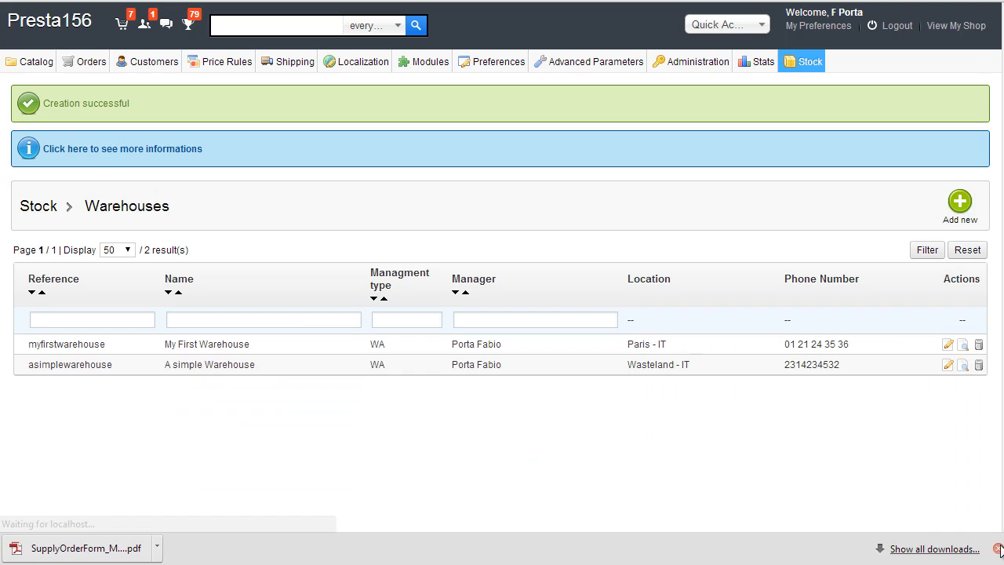
pyautogui.click(997, 548)
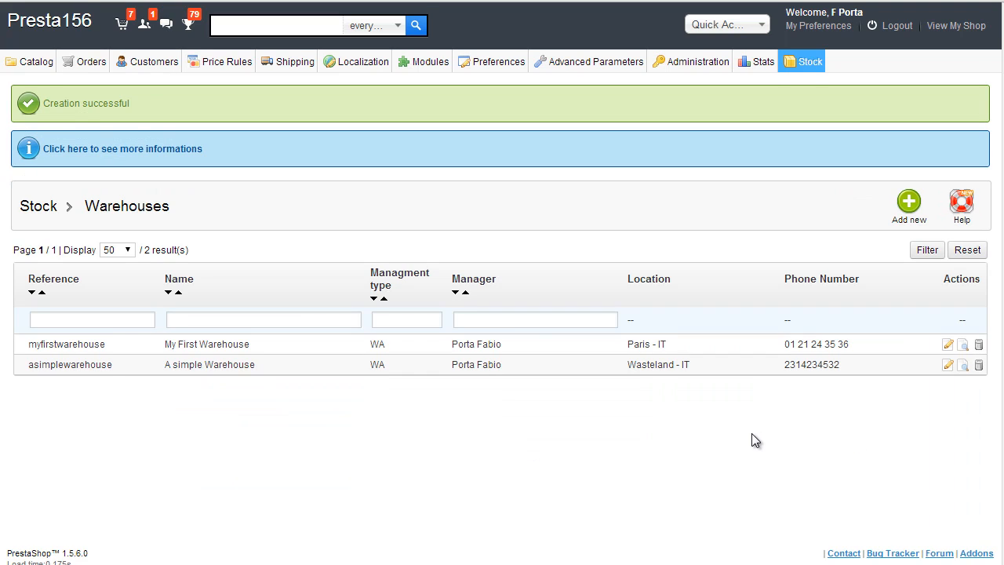
# Step: In Stock Management, open the add-stock form for the Belkin Leather Folio Black / Chocolate
pyautogui.scroll(-1, 753, 439)
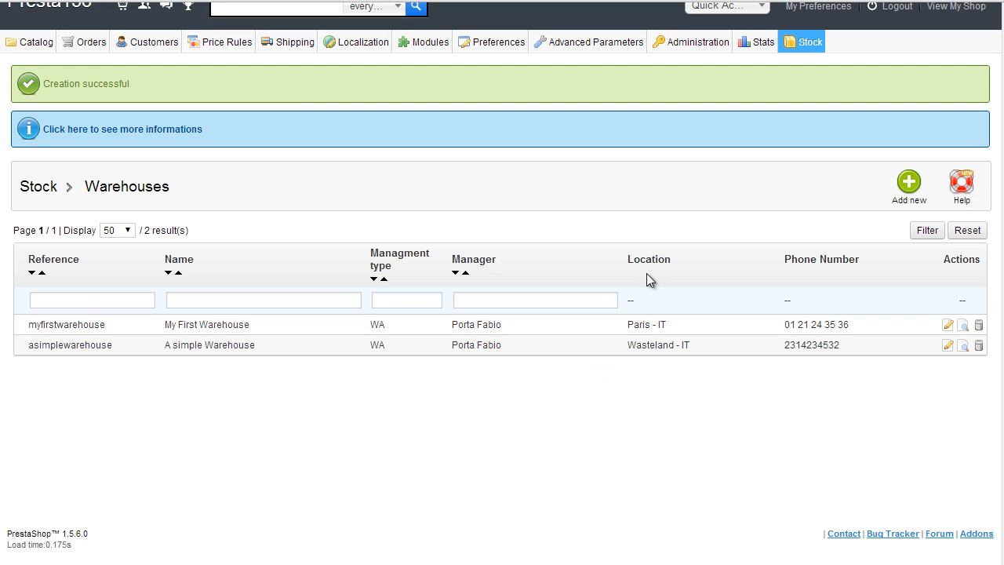
pyautogui.moveTo(804, 43)
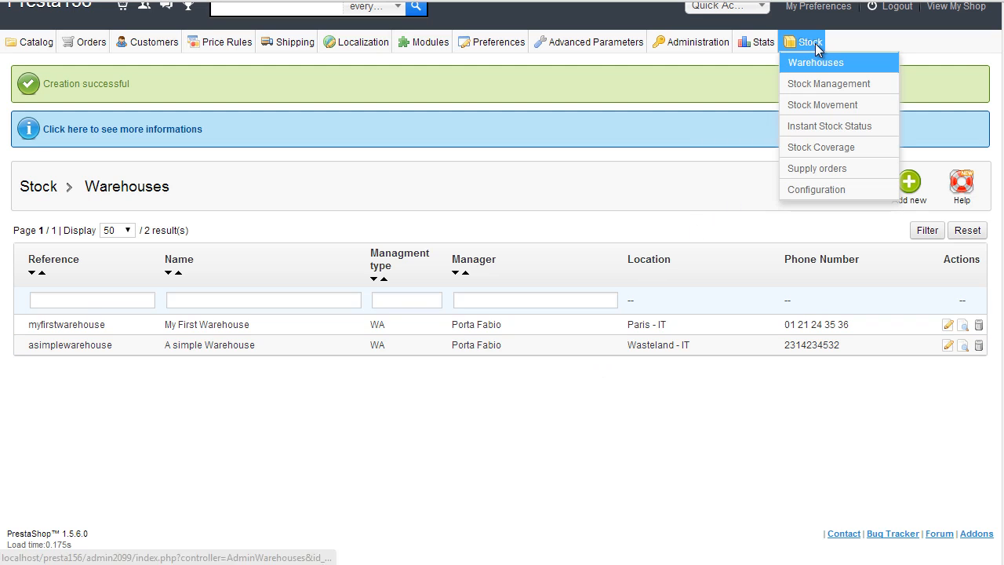
pyautogui.click(828, 88)
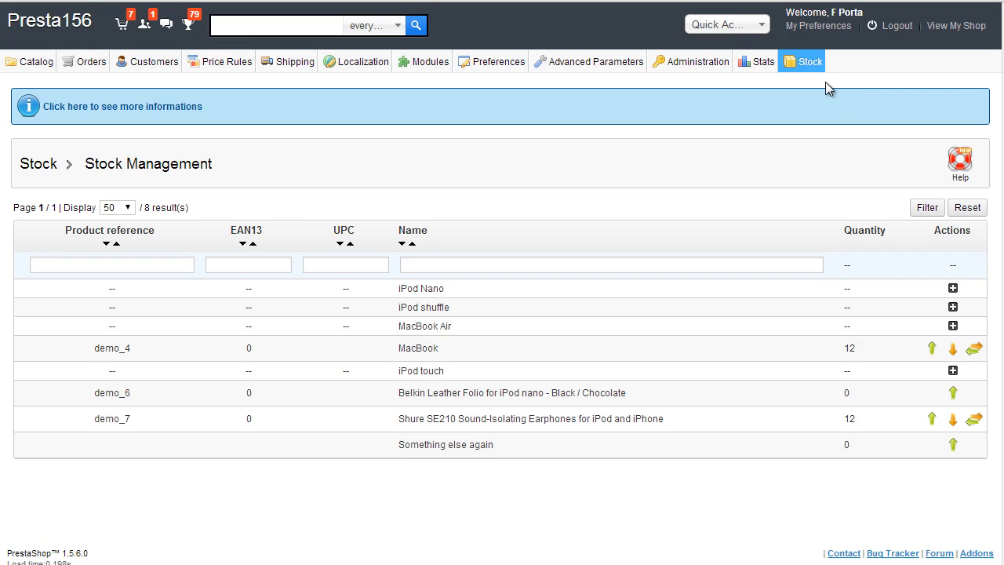
pyautogui.scroll(-1, 830, 91)
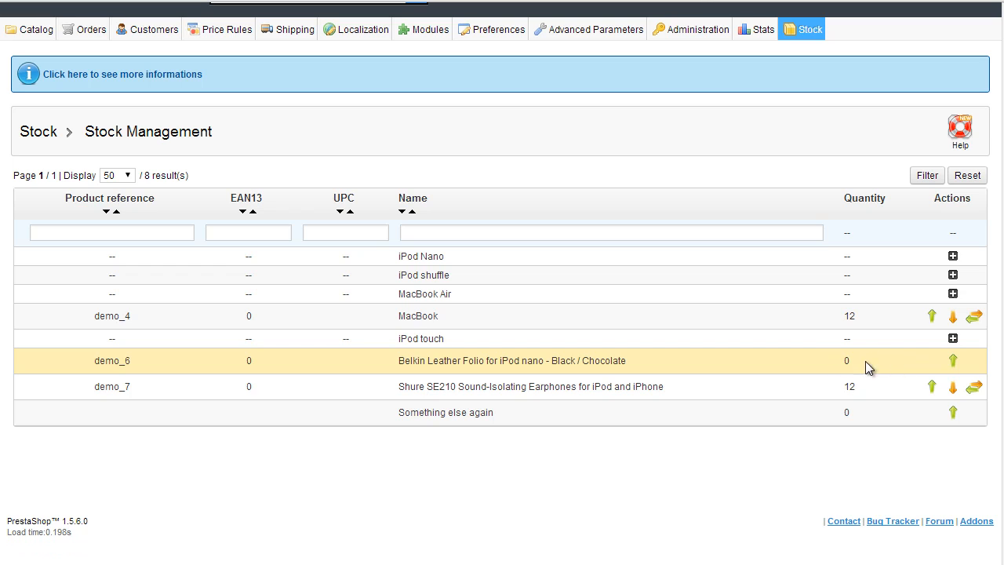
pyautogui.click(953, 337)
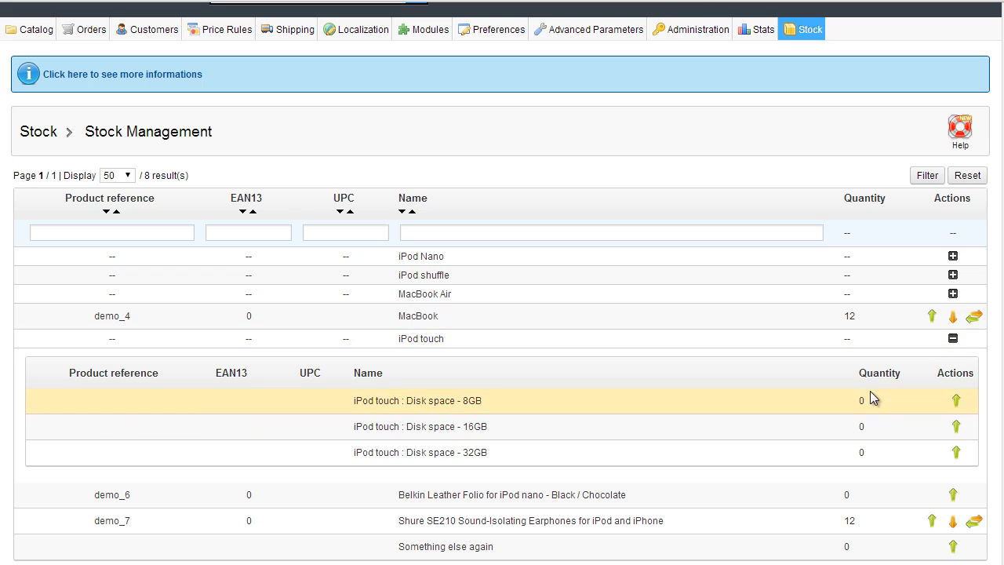
pyautogui.click(953, 339)
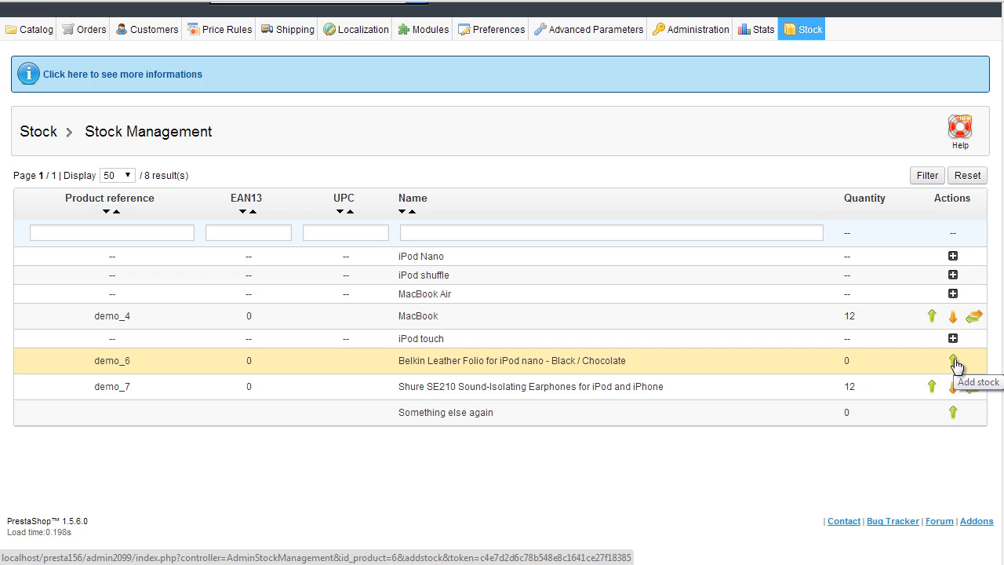
pyautogui.click(954, 360)
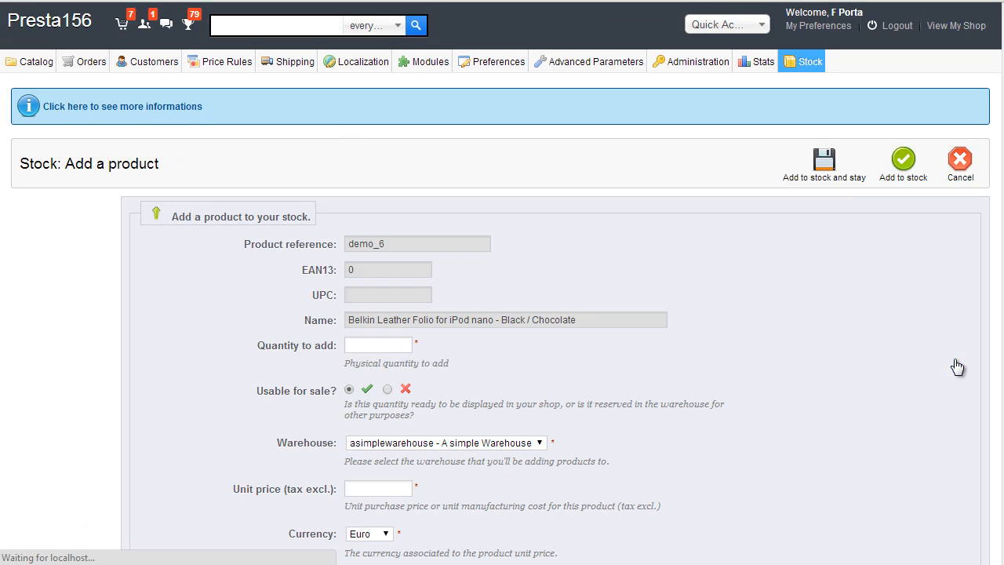
# Step: Set the quantity to add to 12 and mark it not usable for sale
pyautogui.scroll(-1, 690, 290)
pyautogui.click(396, 267)
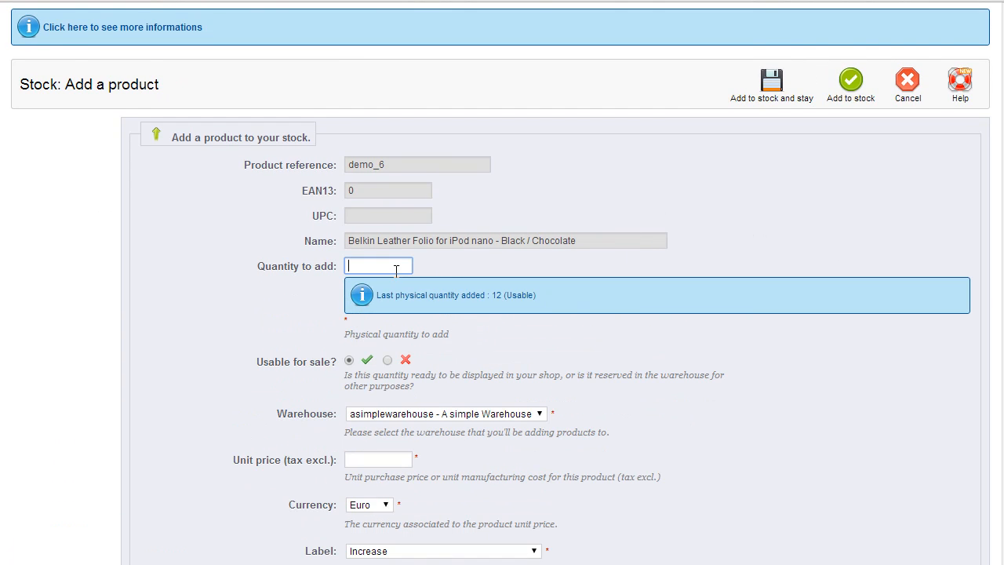
pyautogui.scroll(-1, 435, 246)
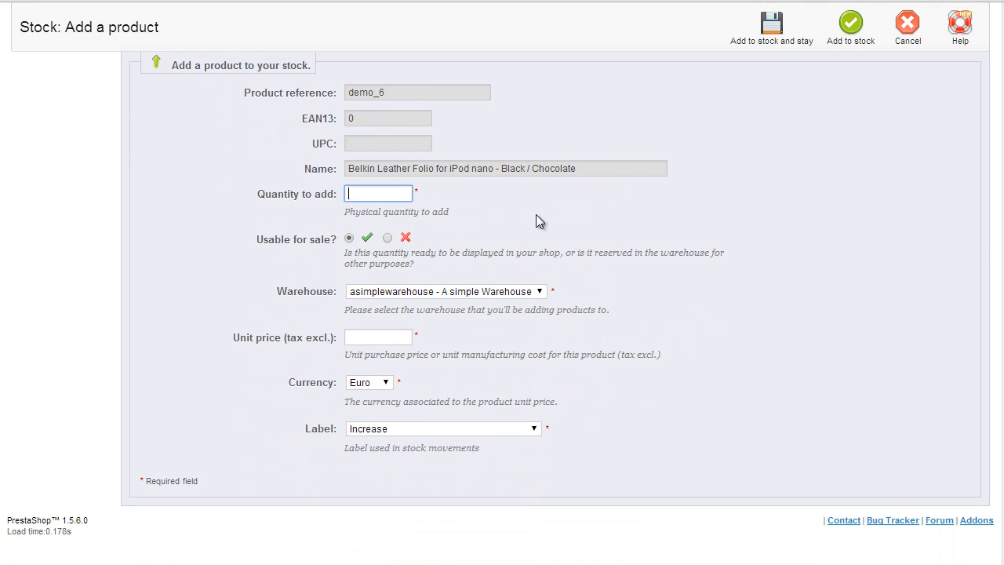
pyautogui.write('122')
pyautogui.click(575, 208)
pyautogui.click(408, 194)
pyautogui.press('BackSpace')
pyautogui.click(549, 219)
pyautogui.click(387, 238)
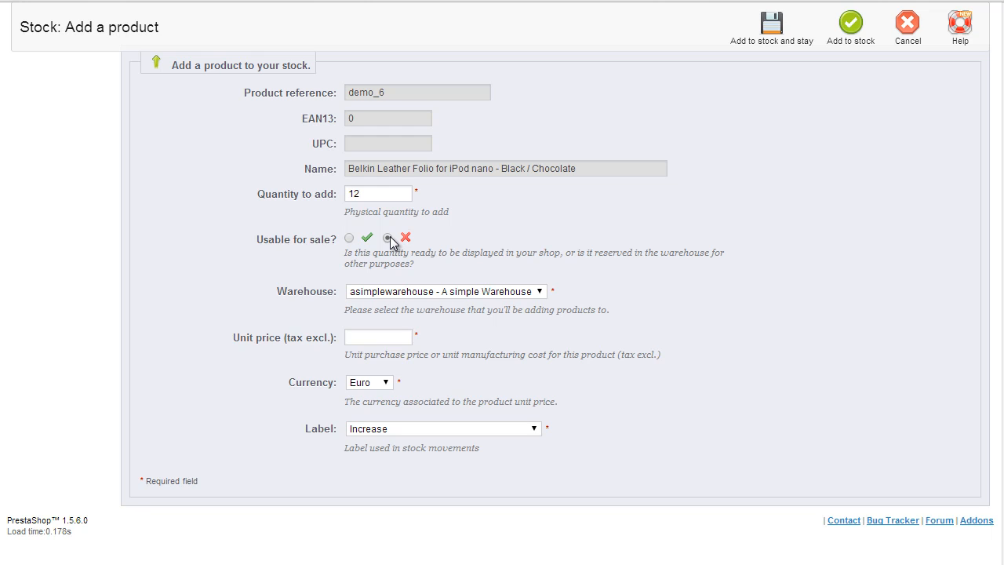
# Step: Choose asimplewarehouse, unit price 12, label Increase, and add the units to stock
pyautogui.click(410, 293)
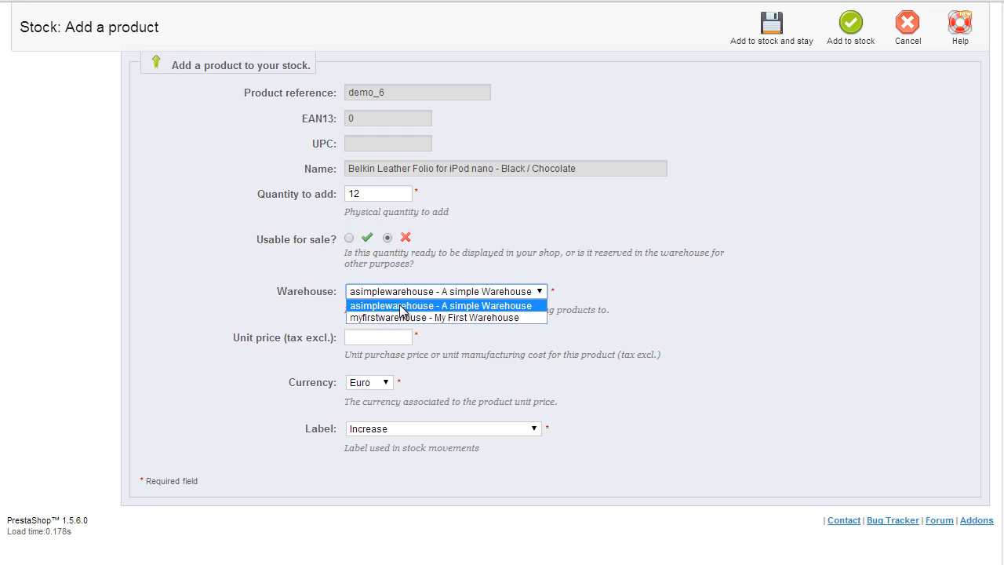
pyautogui.click(396, 307)
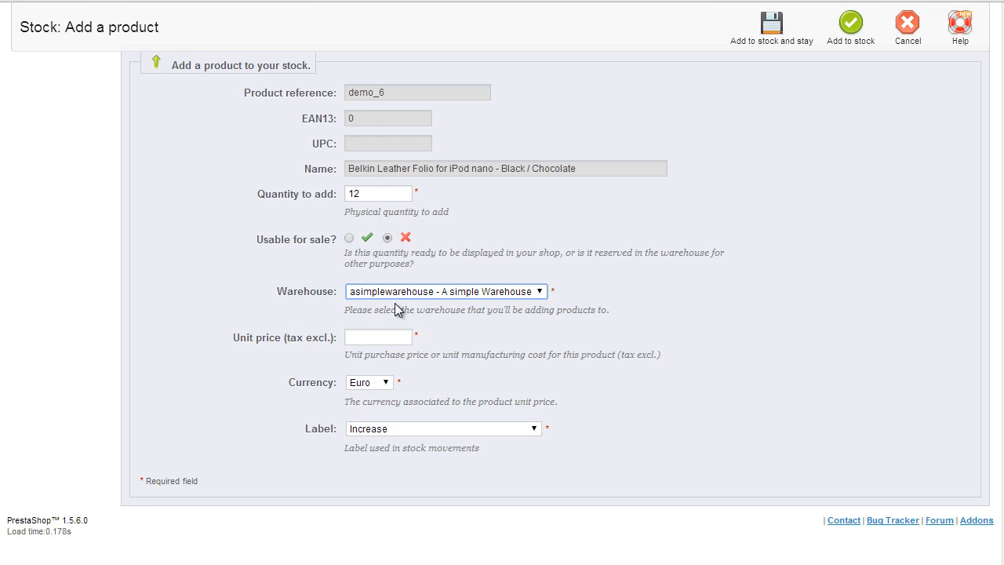
pyautogui.click(392, 336)
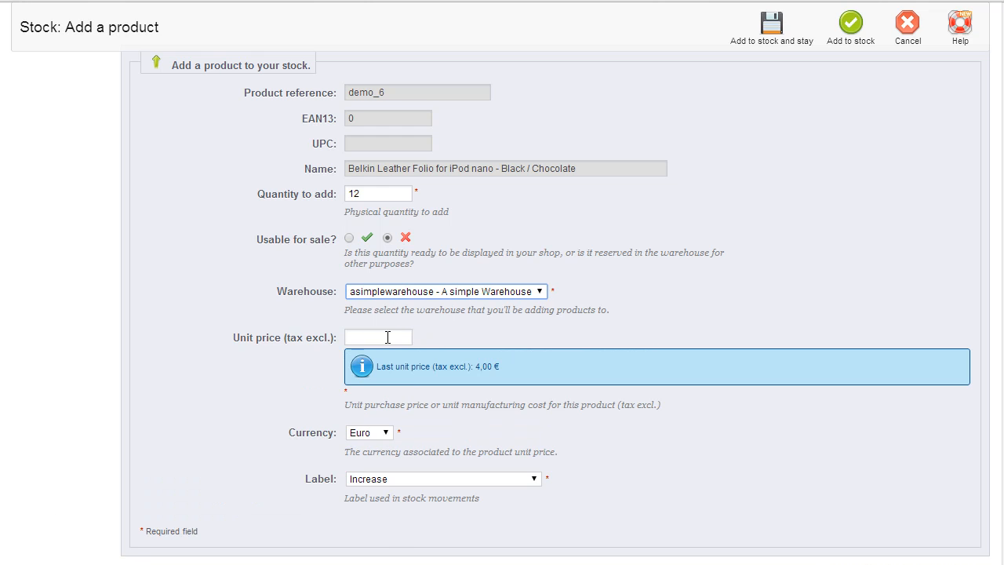
pyautogui.click(381, 337)
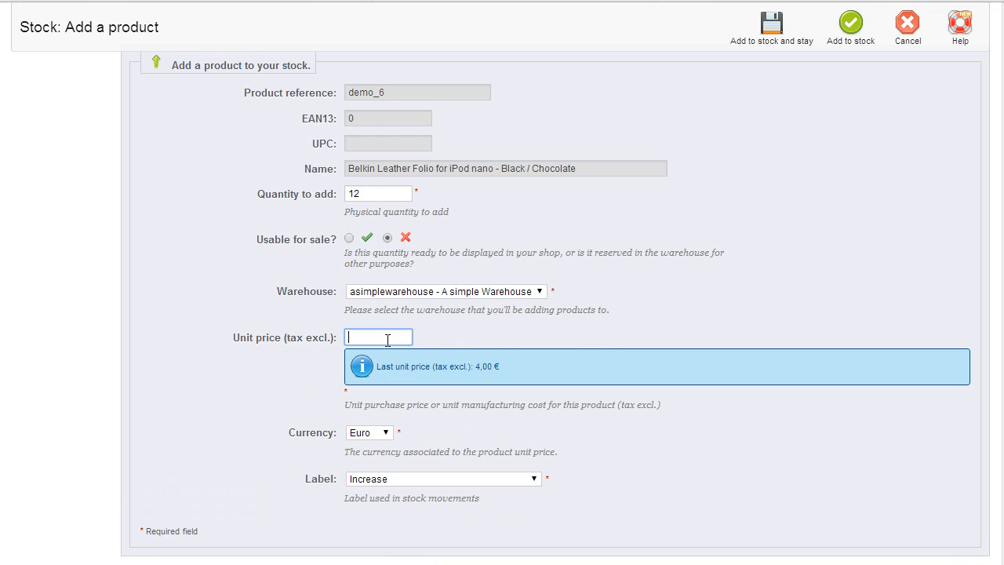
pyautogui.write('12')
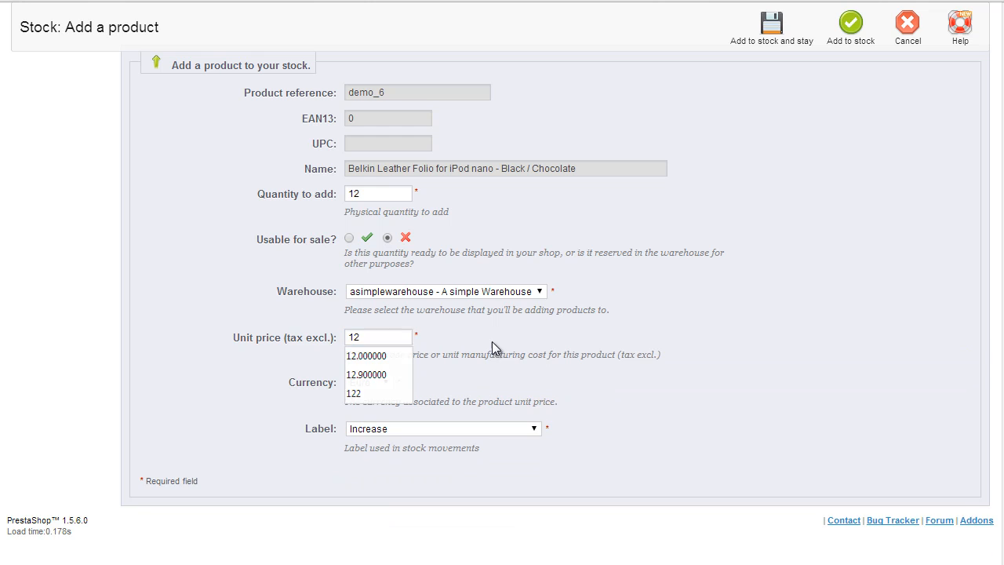
pyautogui.click(506, 428)
pyautogui.click(625, 398)
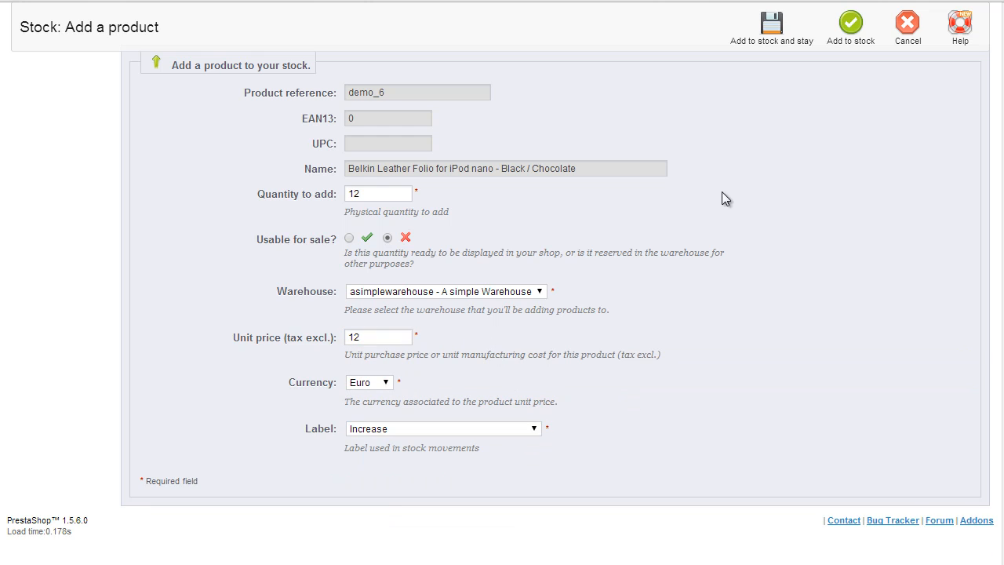
pyautogui.click(839, 45)
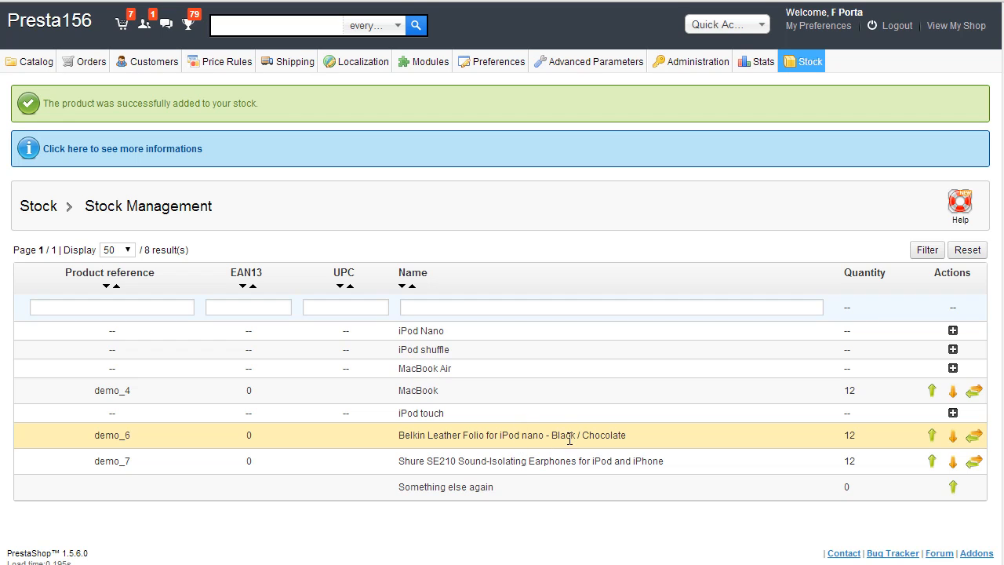
# Step: Open the Belkin Leather Folio from Catalog > Products and view its Quantities settings
pyautogui.click(36, 84)
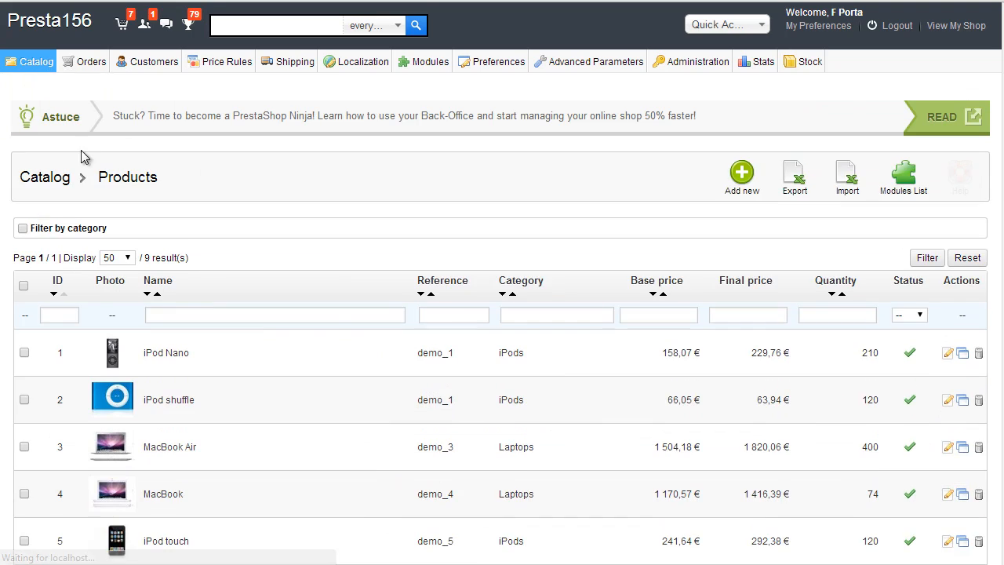
pyautogui.scroll(-3, 179, 220)
pyautogui.click(246, 360)
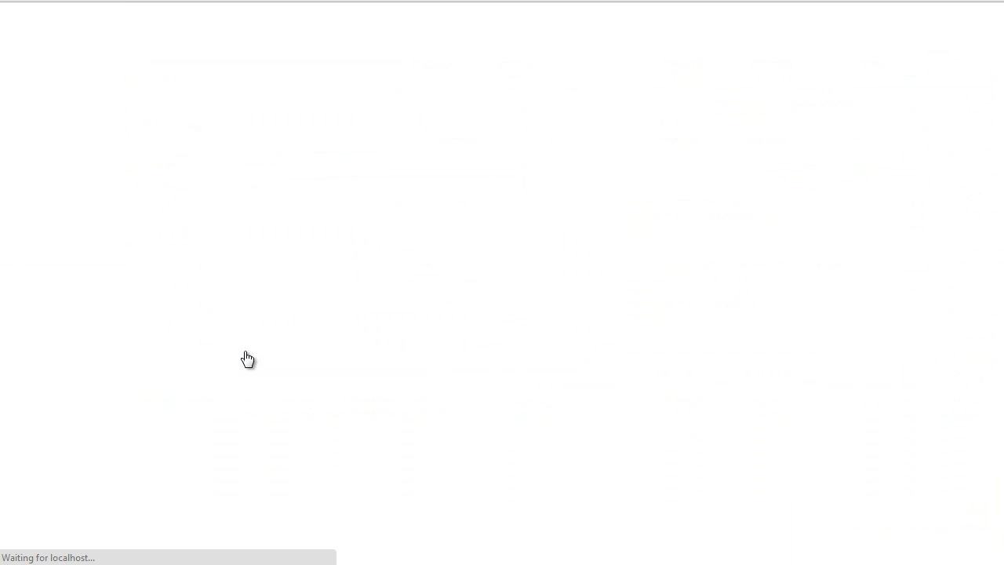
pyautogui.scroll(-1, 164, 266)
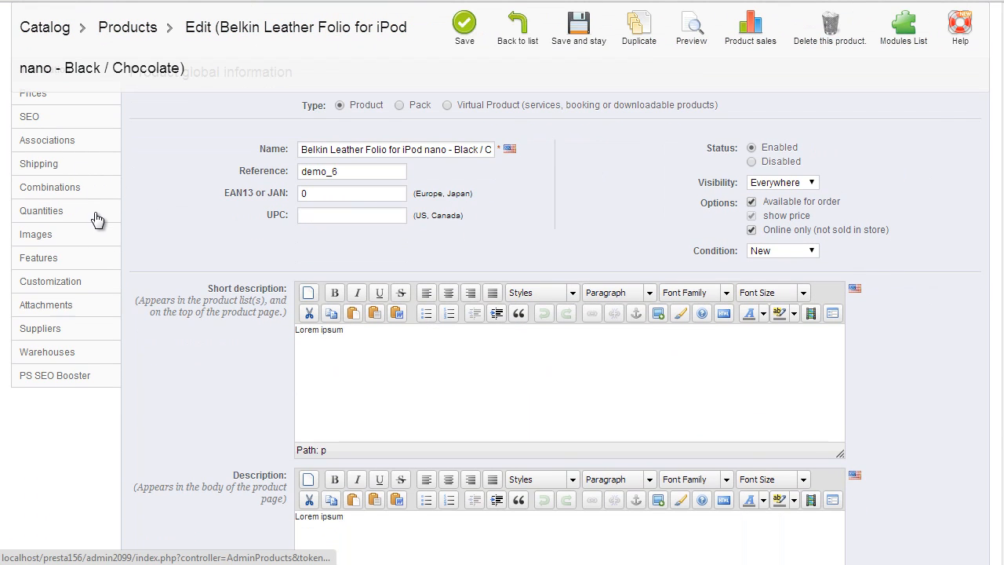
pyautogui.click(82, 213)
pyautogui.scroll(-2, 251, 236)
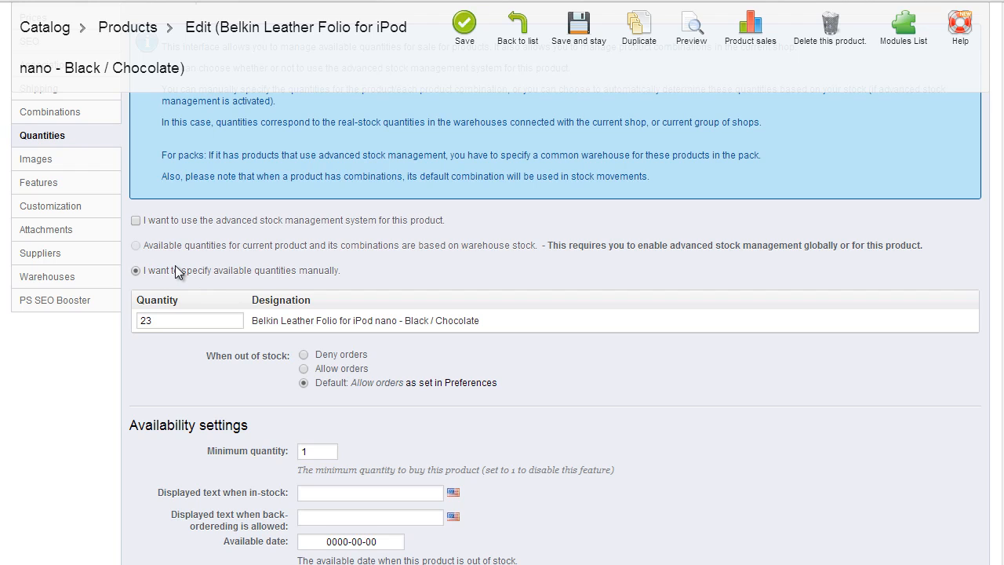
# Step: Enable advanced stock management with warehouse-based quantities for the Belkin Leather Folio, then view its warehouses
pyautogui.click(137, 221)
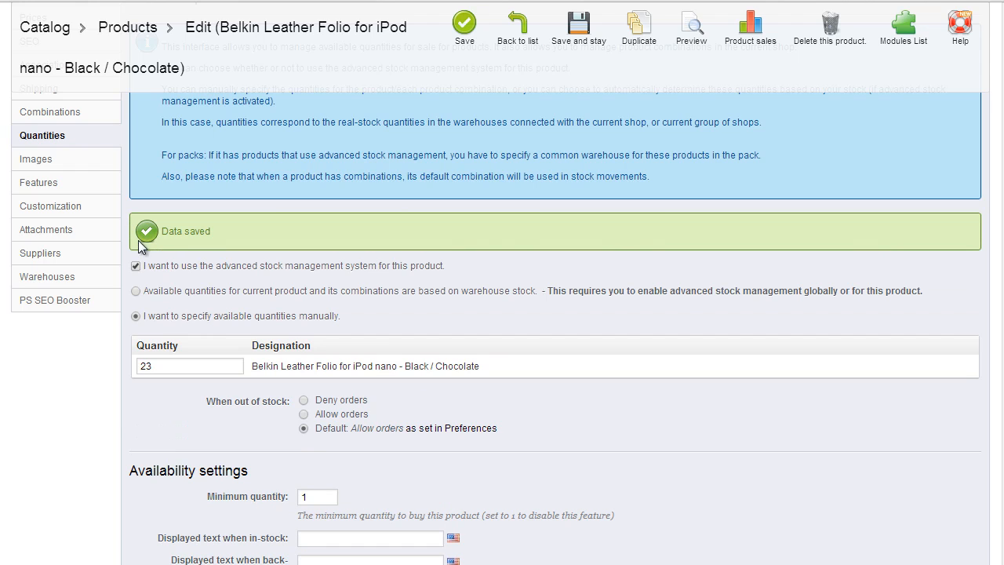
pyautogui.click(135, 290)
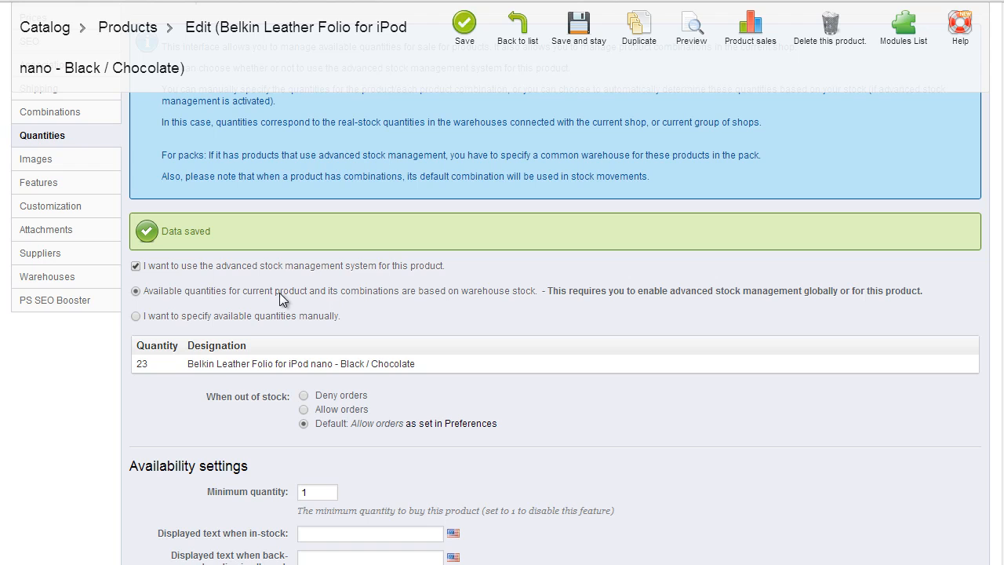
pyautogui.scroll(-1, 287, 298)
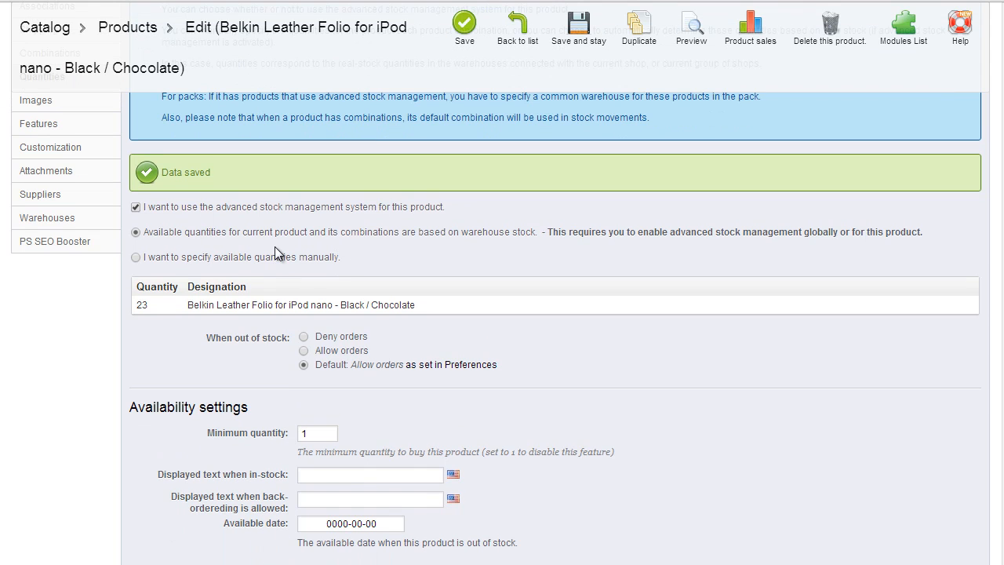
pyautogui.click(79, 220)
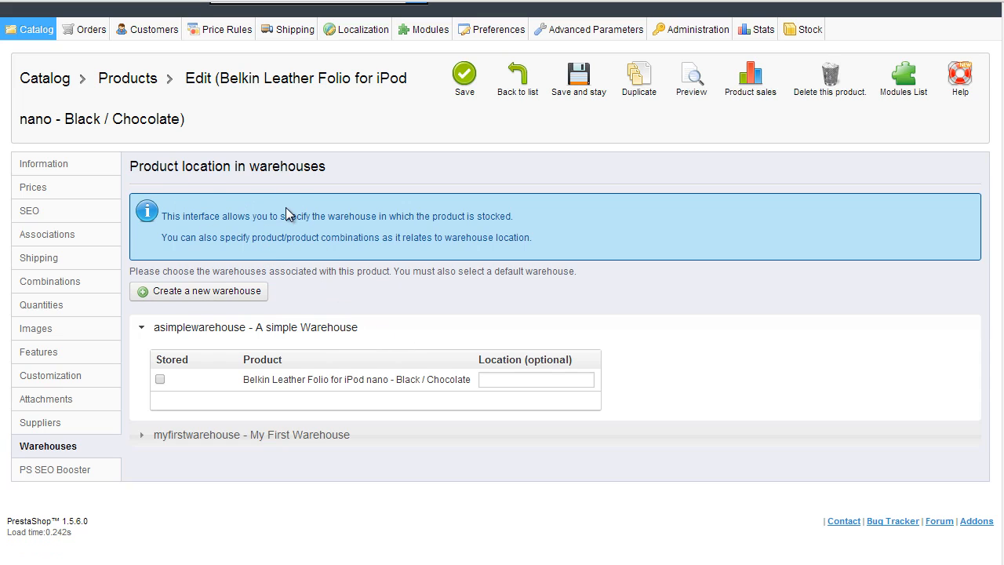
# Step: Mark the Belkin Leather Folio as stored in asimplewarehouse and save and stay
pyautogui.click(141, 439)
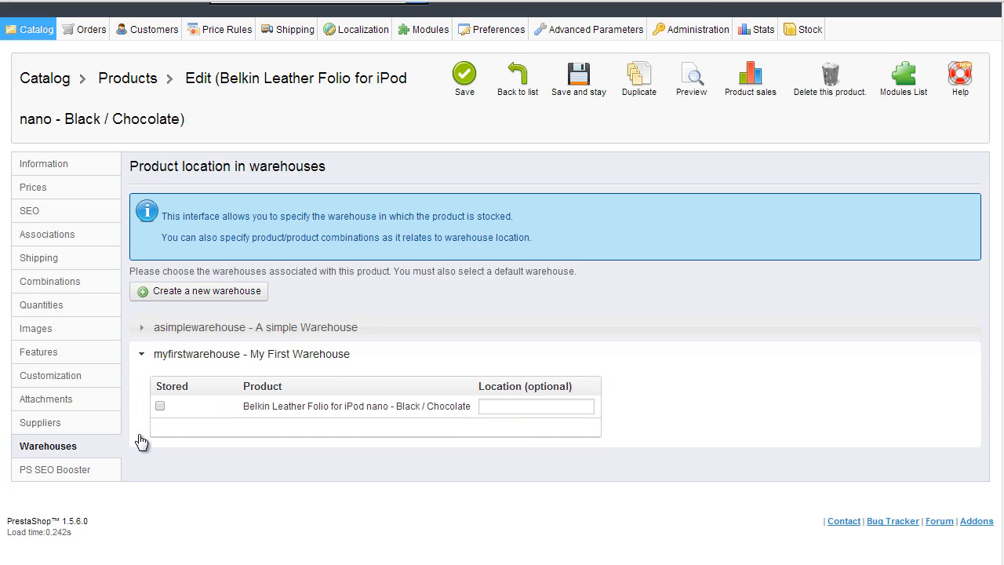
pyautogui.click(141, 330)
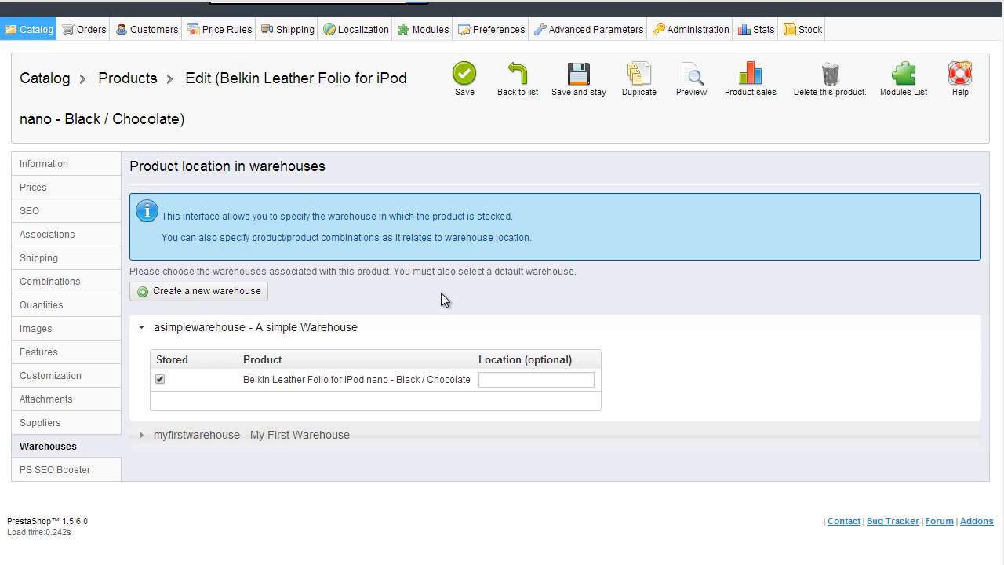
pyautogui.click(579, 91)
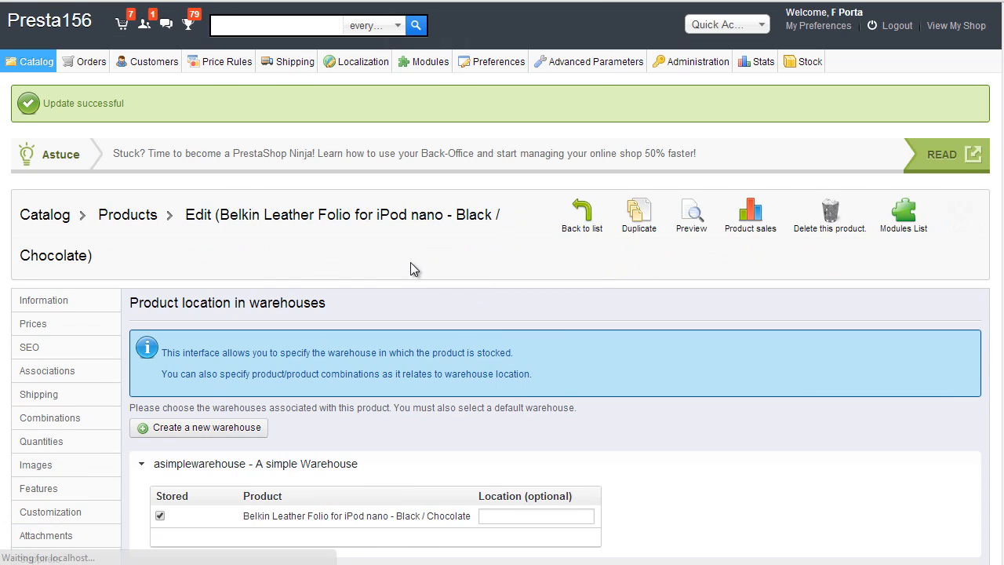
pyautogui.scroll(-3, 409, 268)
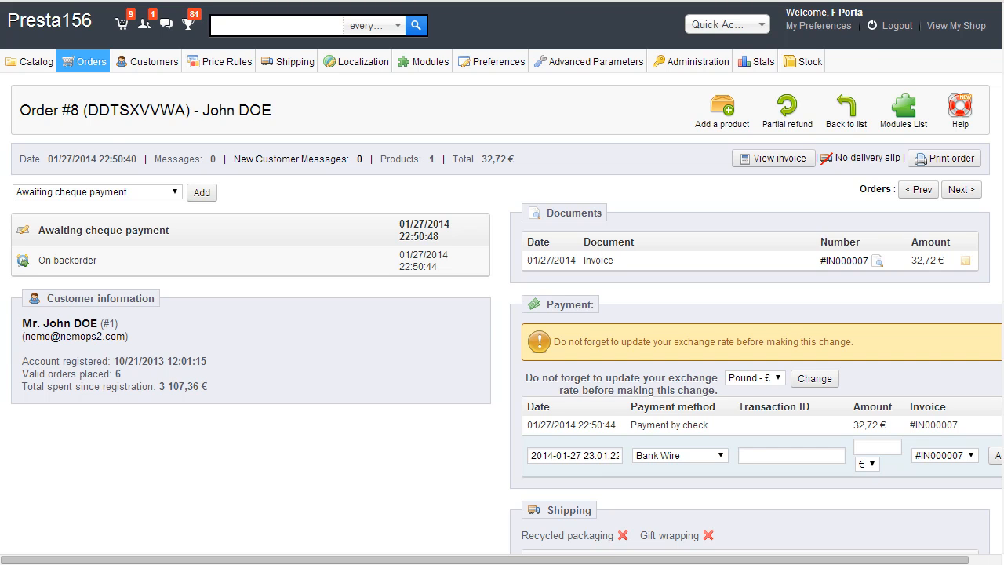
# Step: Scroll through the cheque-payment order's details and back to the top
pyautogui.scroll(-5, 369, 304)
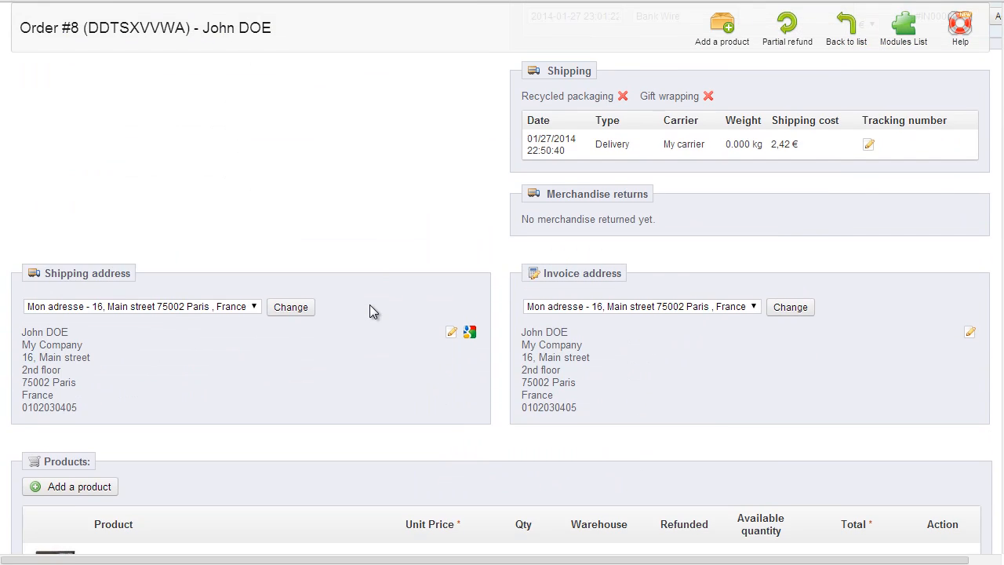
pyautogui.scroll(5, 369, 303)
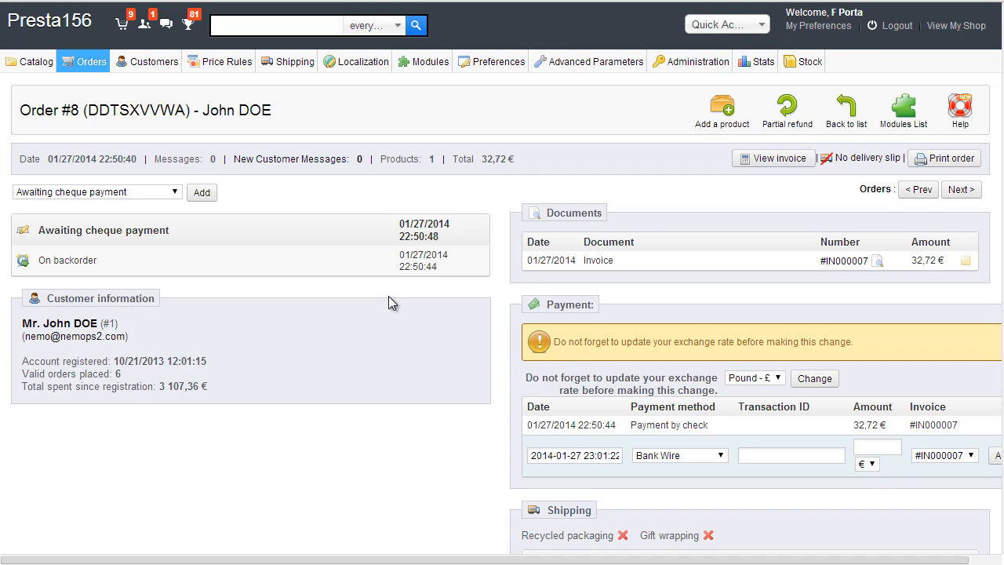
# Step: Review the Stock Movement history, then return to the Stock Management product list
pyautogui.moveTo(804, 61)
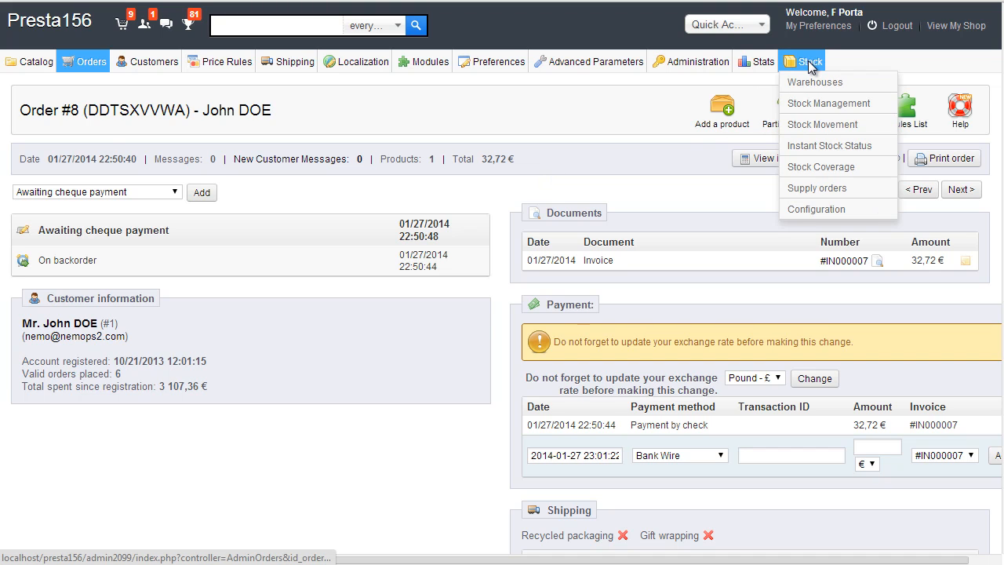
pyautogui.click(819, 126)
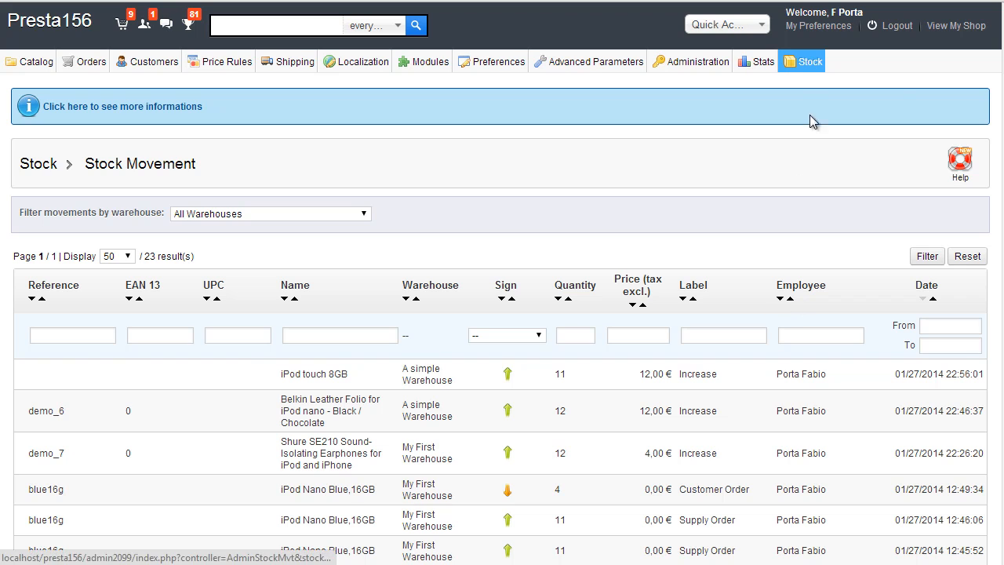
pyautogui.moveTo(804, 63)
pyautogui.click(800, 103)
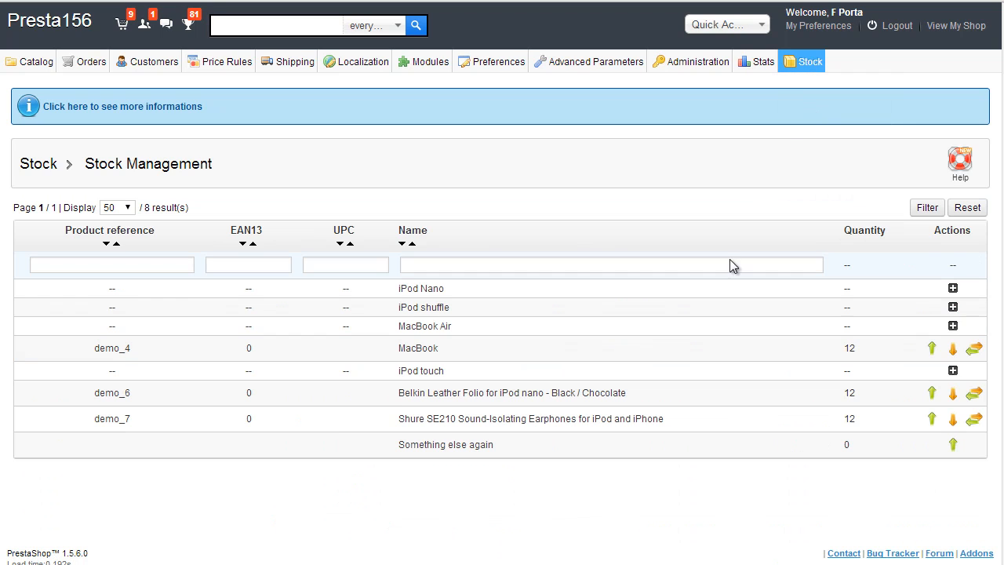
# Step: Transfer 6 Belkin Leather Folio units, source stock not usable, destination available for sale
pyautogui.click(975, 395)
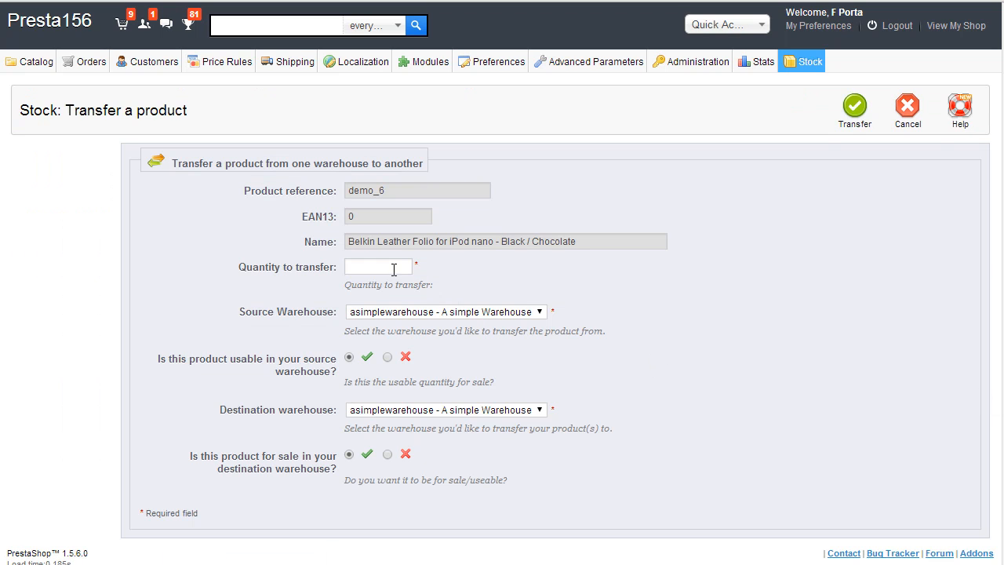
pyautogui.click(394, 269)
pyautogui.scroll(-1, 470, 262)
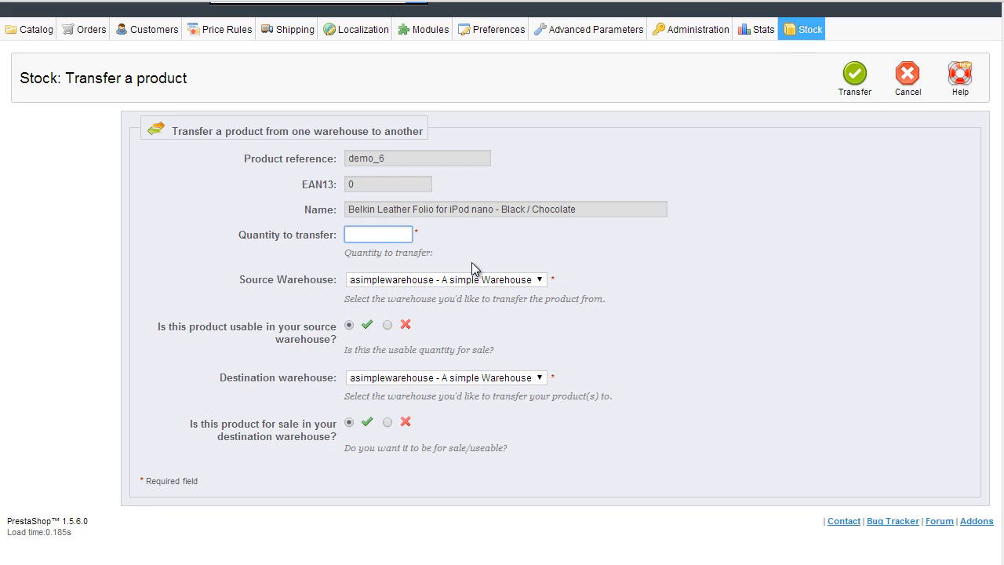
pyautogui.write('6')
pyautogui.click(722, 277)
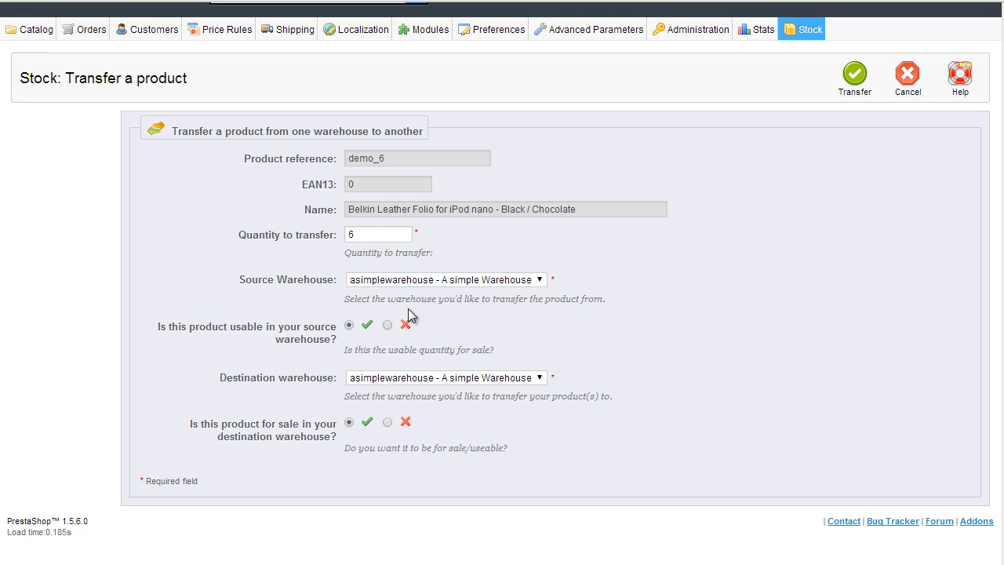
pyautogui.click(387, 325)
pyautogui.click(856, 88)
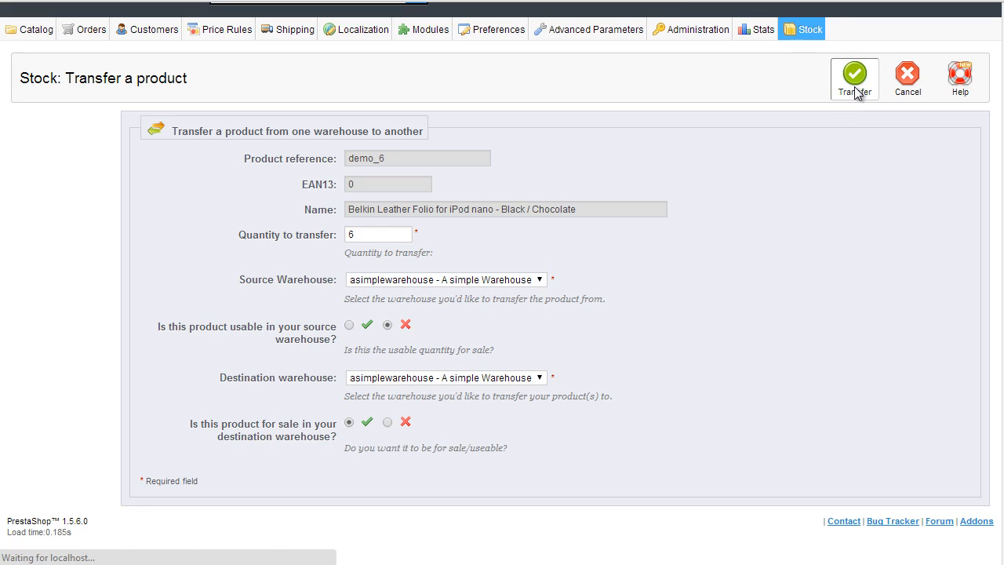
# Step: Open the 32,72 € order awaiting cheque payment from the Orders list
pyautogui.scroll(-1, 801, 245)
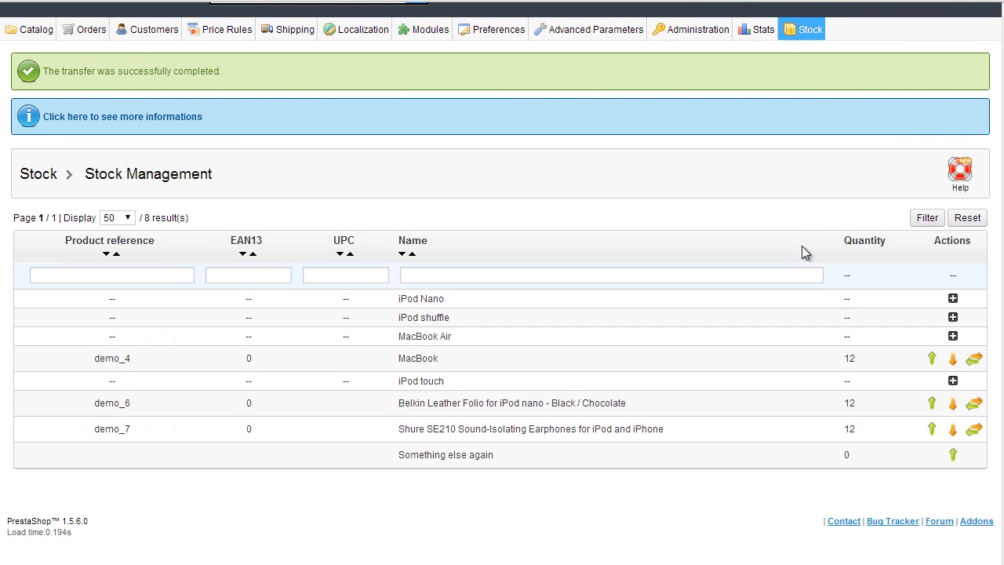
pyautogui.scroll(1, 548, 337)
pyautogui.moveTo(94, 63)
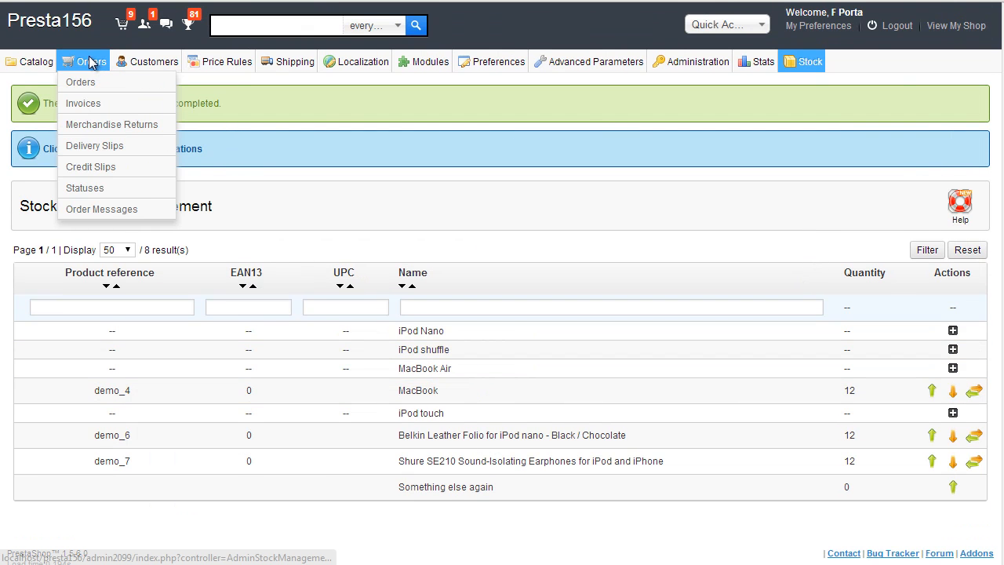
pyautogui.click(96, 87)
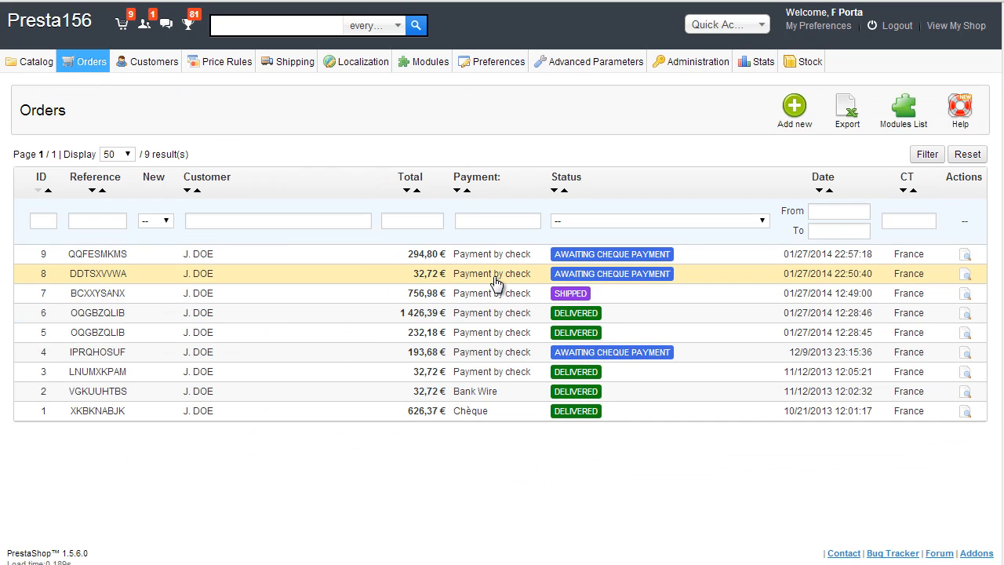
pyautogui.click(494, 276)
# Step: Check the Belkin Leather Folio's combinations and quantities, confirming 5 available for sale
pyautogui.scroll(-1, 416, 328)
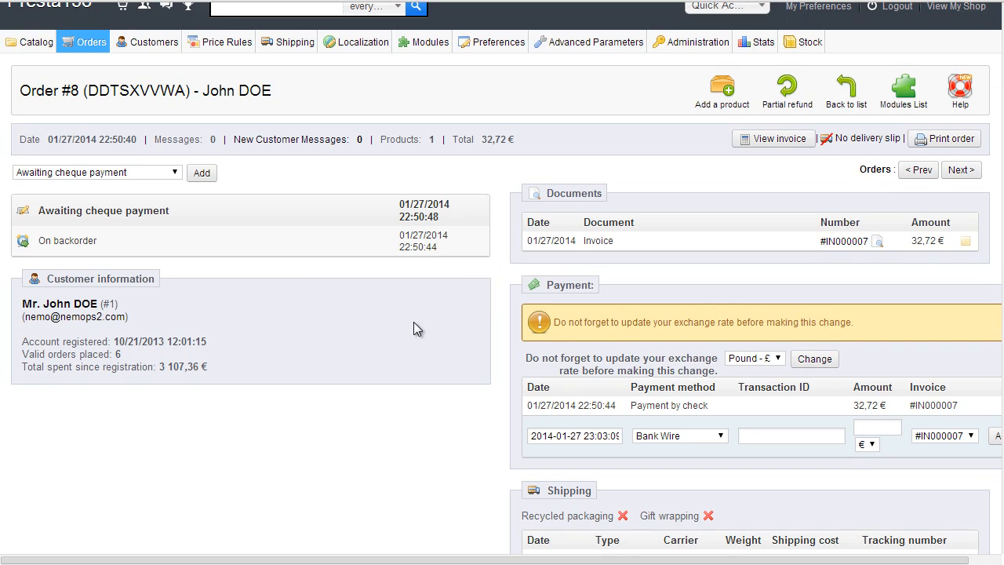
pyautogui.scroll(1, 157, 235)
pyautogui.moveTo(41, 58)
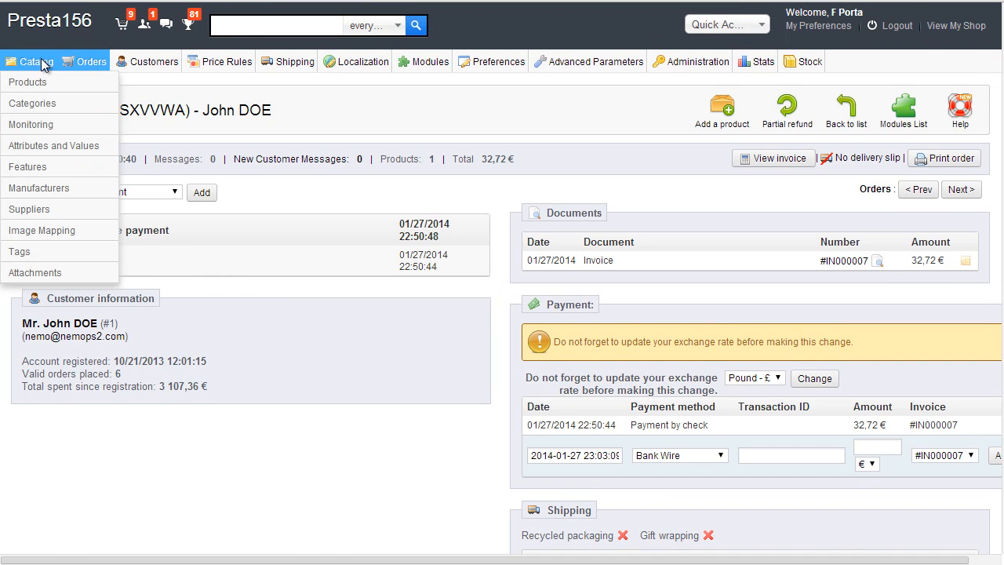
pyautogui.click(41, 83)
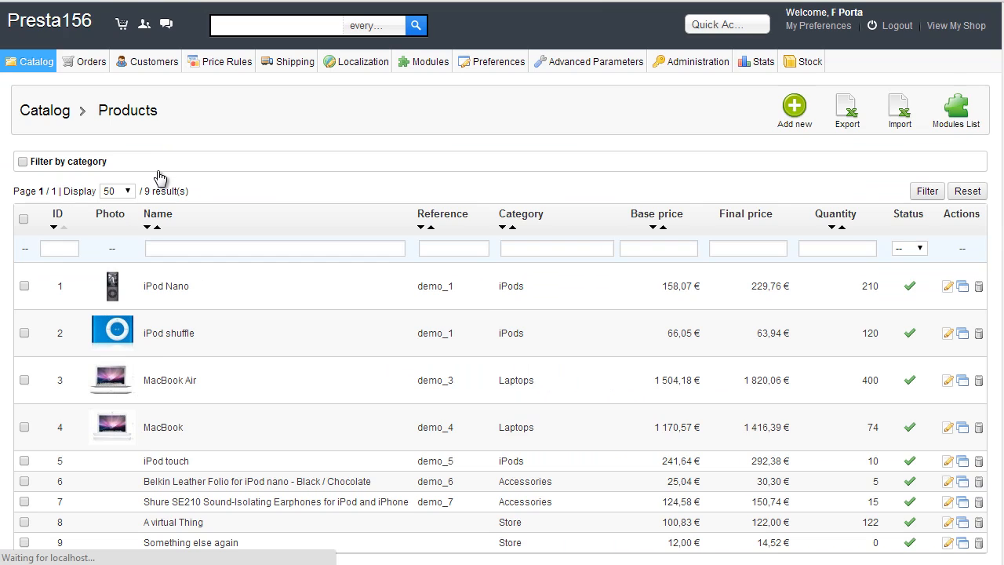
pyautogui.scroll(-1, 196, 235)
pyautogui.scroll(-1, 224, 263)
pyautogui.click(209, 353)
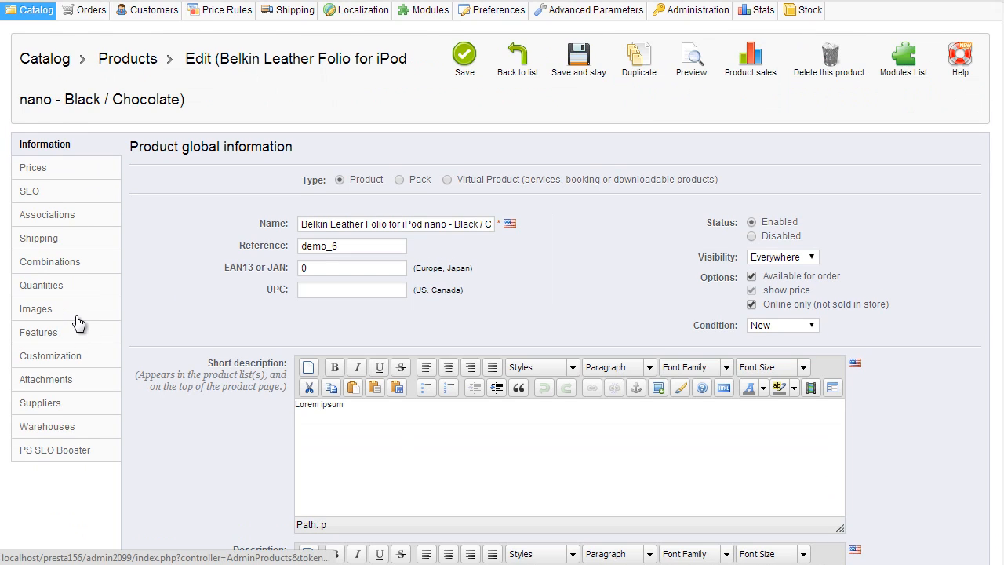
pyautogui.click(72, 263)
pyautogui.click(57, 286)
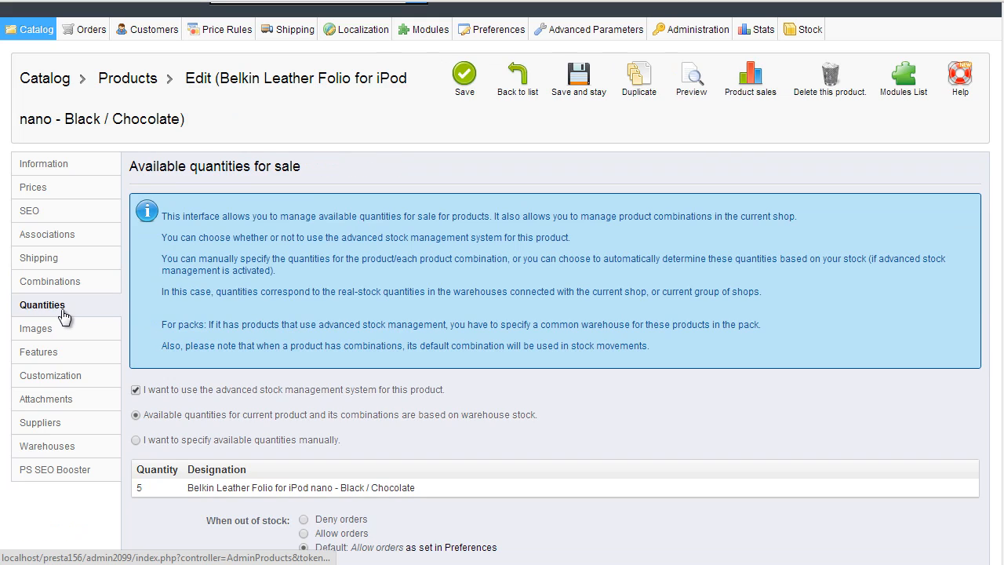
# Step: Back on the 32,72 € order, open the order status dropdown
pyautogui.scroll(-1, 116, 311)
pyautogui.scroll(-1, 116, 310)
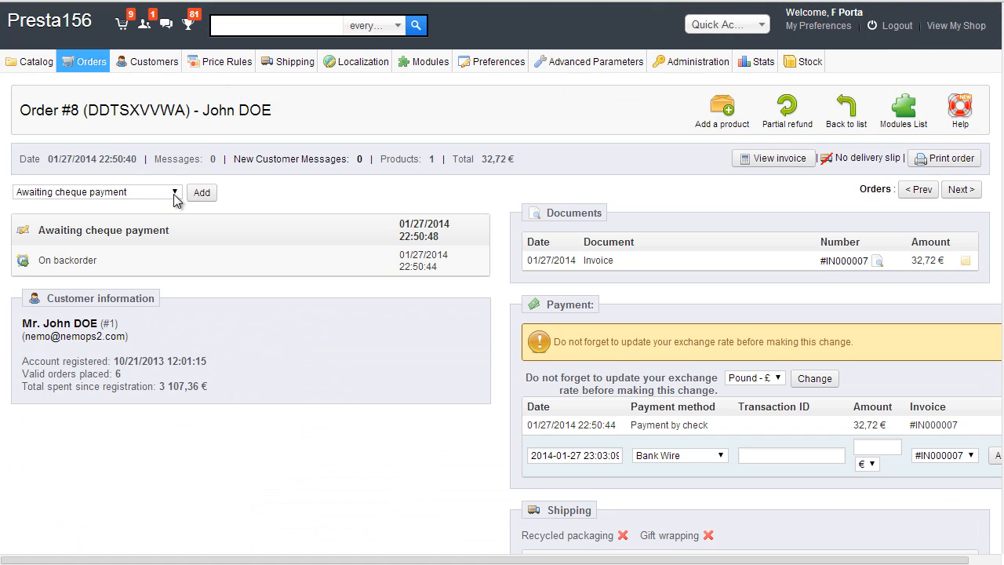
pyautogui.click(173, 194)
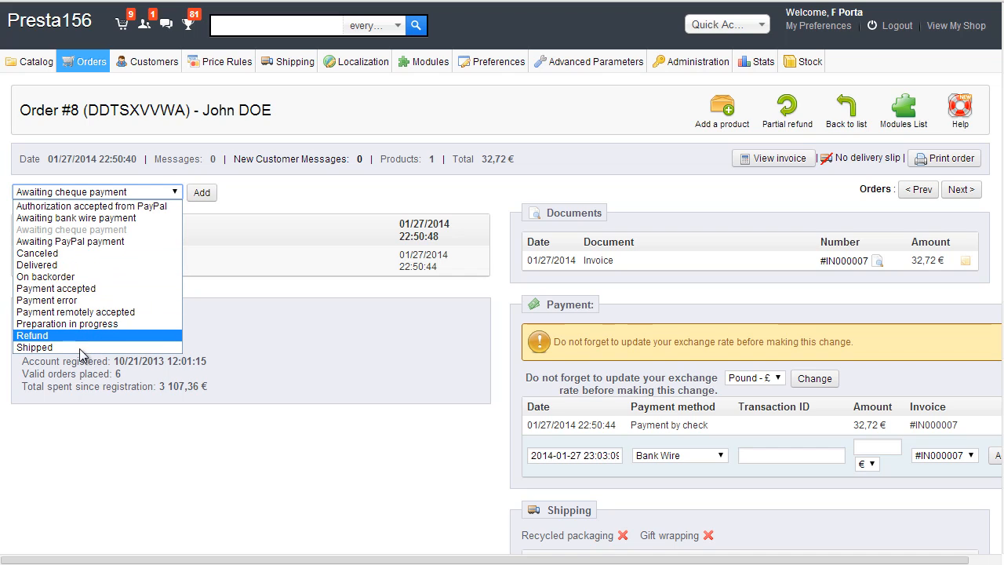
# Step: Mark the order Shipped, then find the 1-unit Belkin Leather Folio Customer Order removal in Stock Movement
pyautogui.click(49, 350)
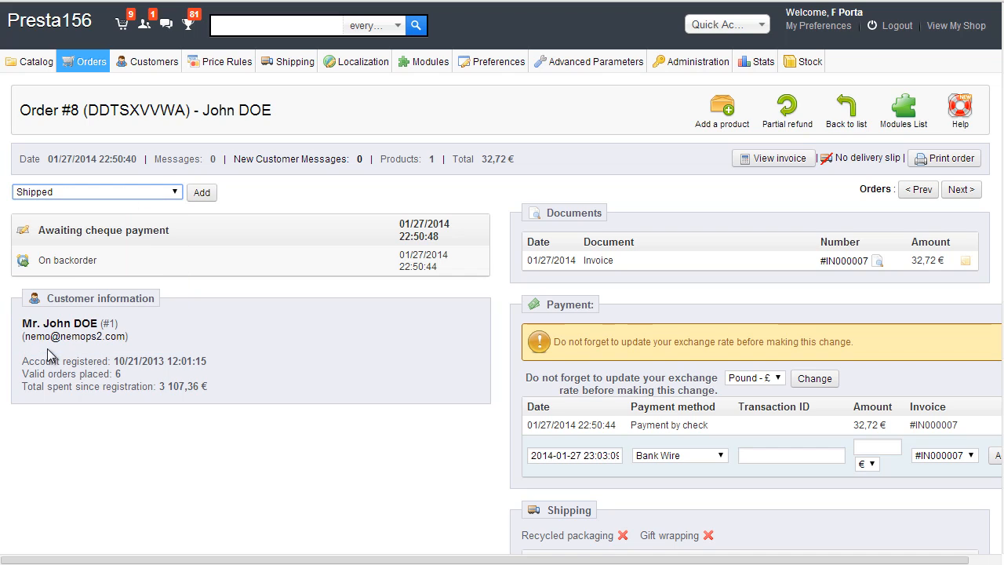
pyautogui.click(208, 198)
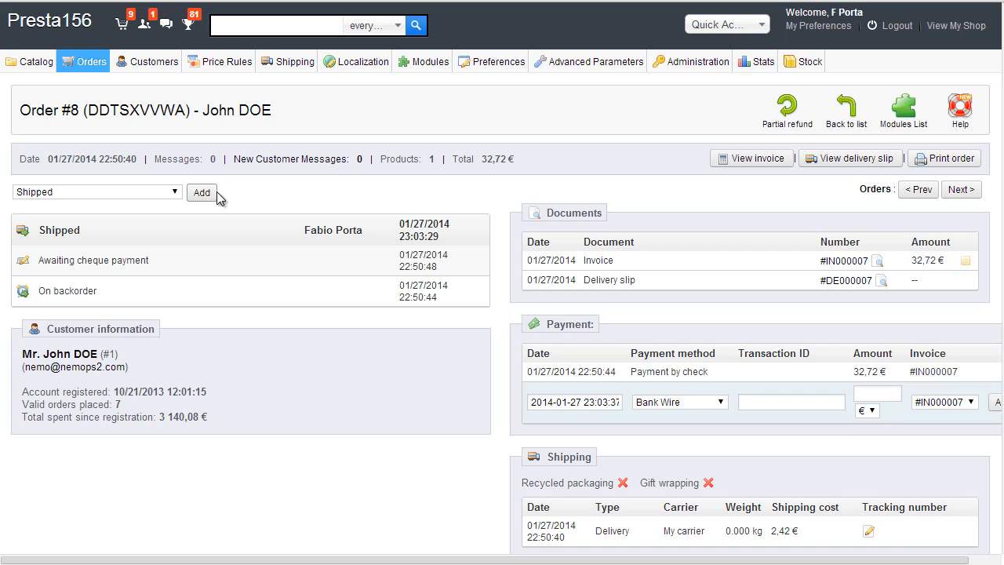
pyautogui.moveTo(815, 63)
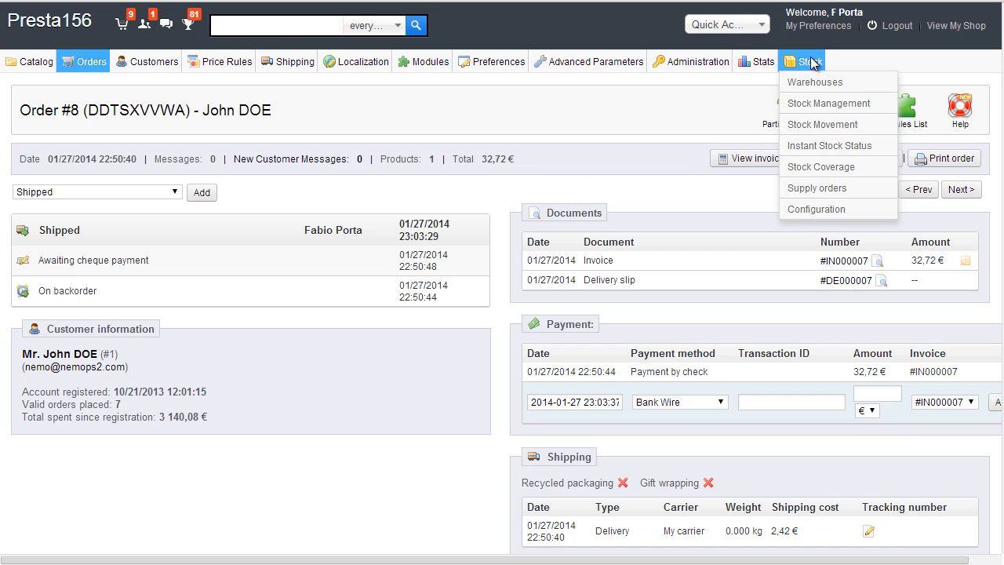
pyautogui.click(820, 125)
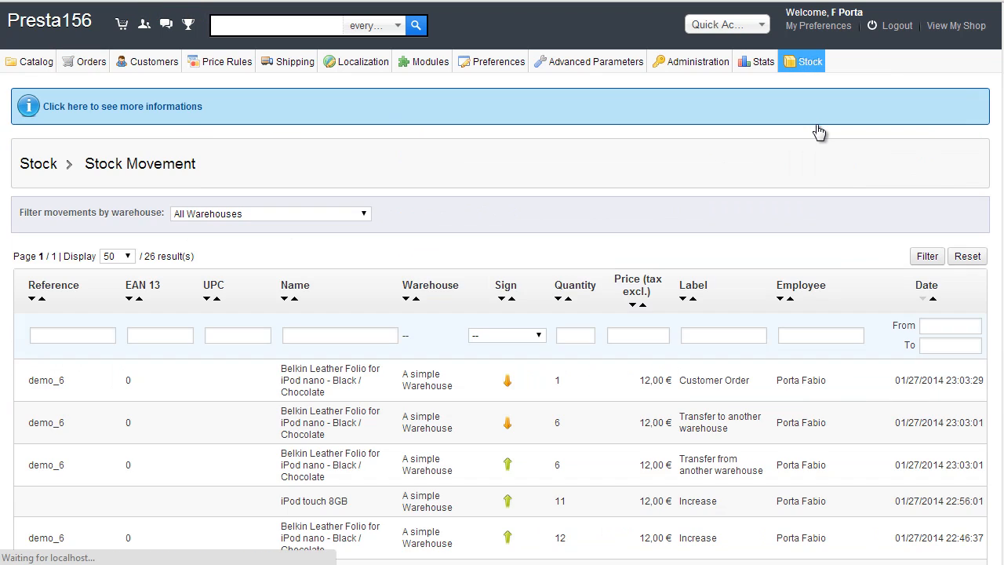
pyautogui.scroll(-3, 840, 229)
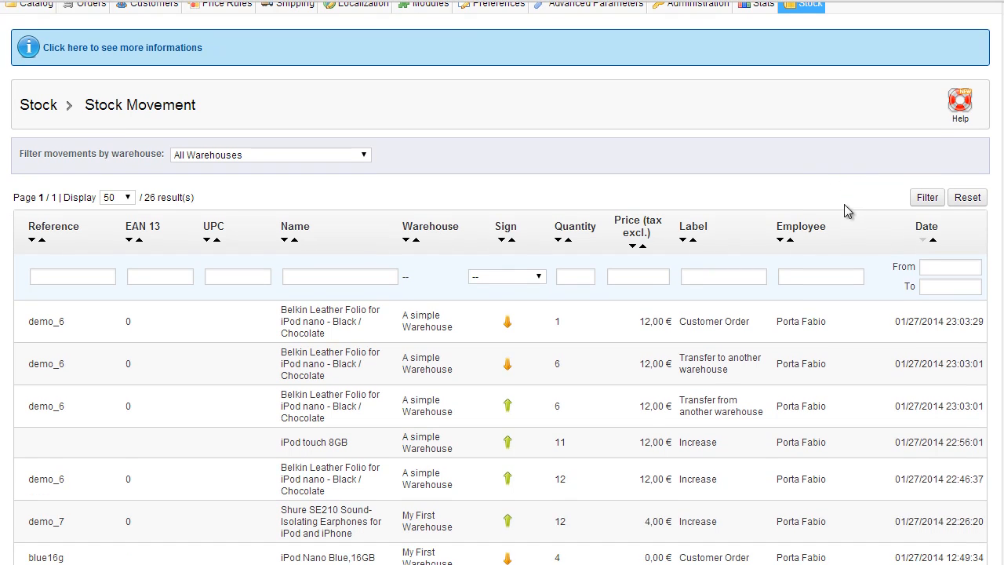
pyautogui.scroll(-1, 681, 98)
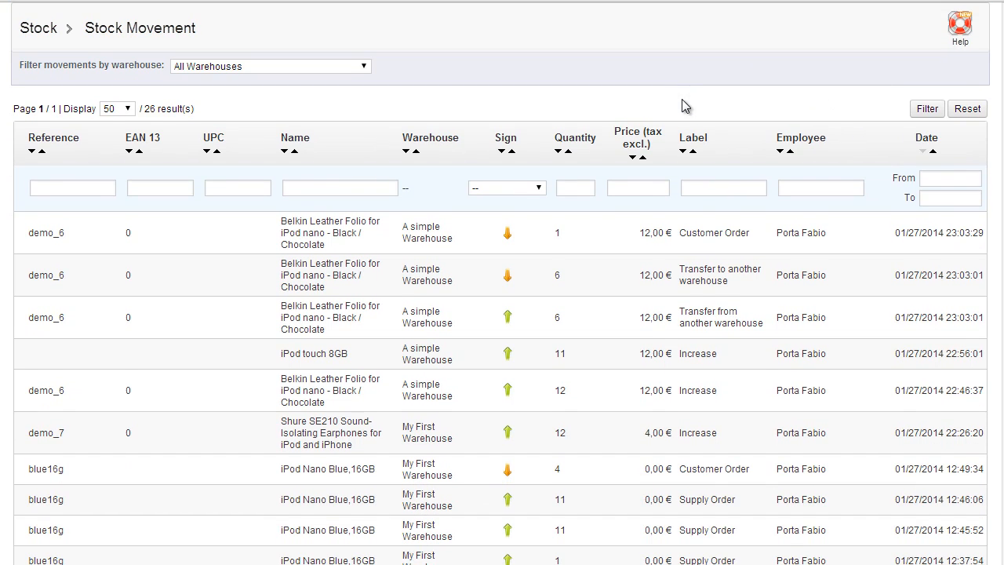
pyautogui.scroll(2, 595, 121)
pyautogui.scroll(-1, 597, 135)
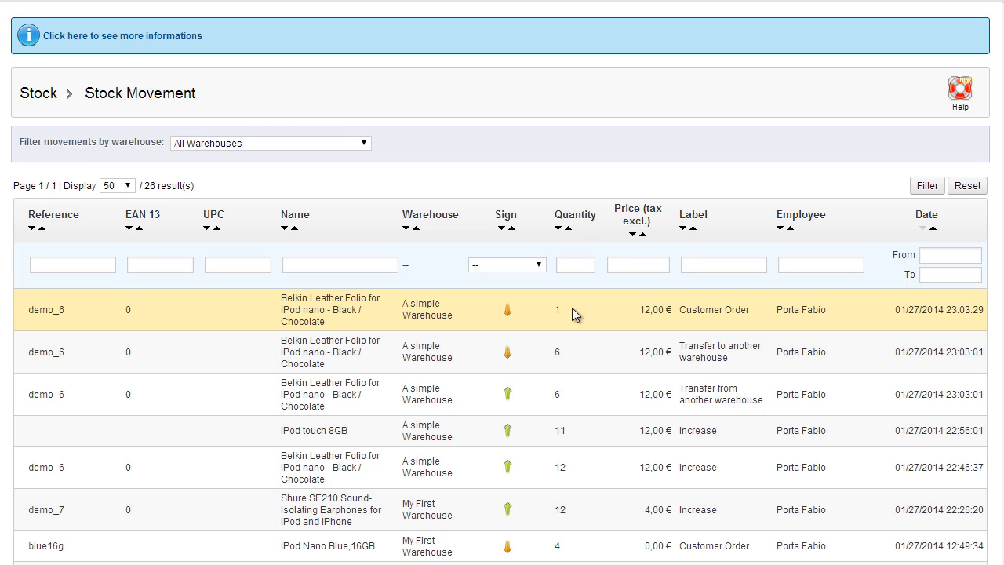
pyautogui.scroll(2, 571, 308)
pyautogui.scroll(-1, 549, 243)
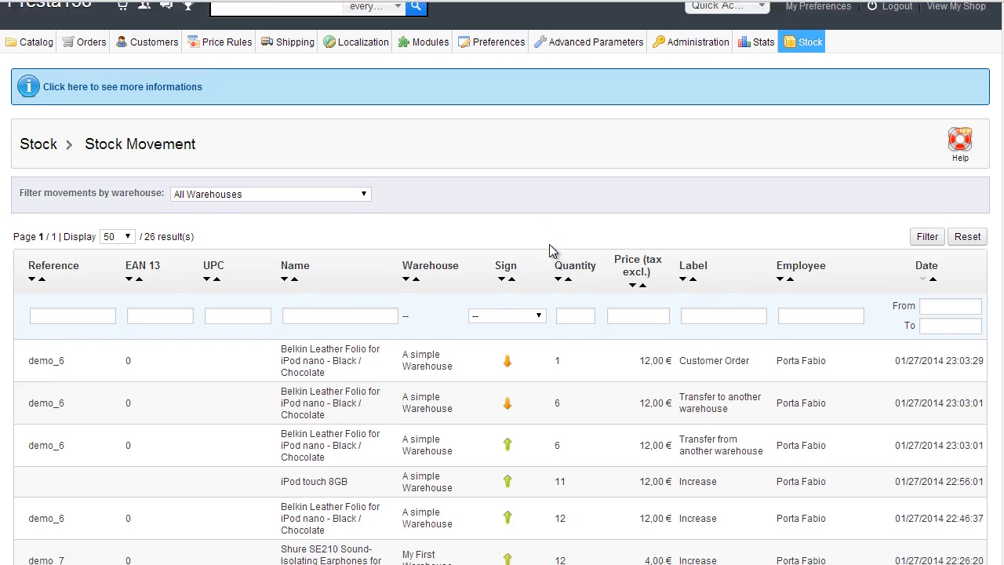
pyautogui.scroll(1, 549, 244)
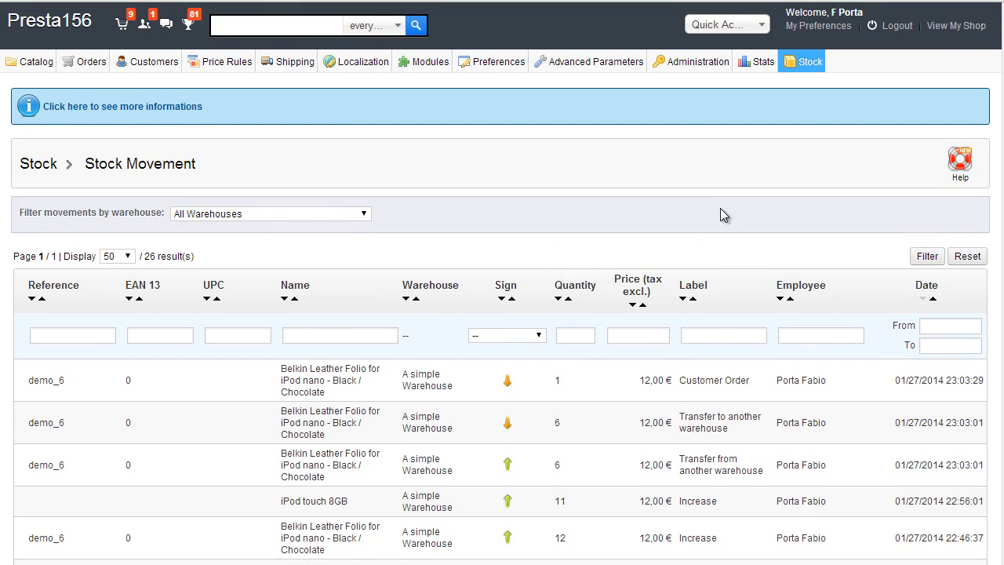
# Step: Check Stock Management, where the Belkin Leather Folio is now down to 11
pyautogui.click(811, 105)
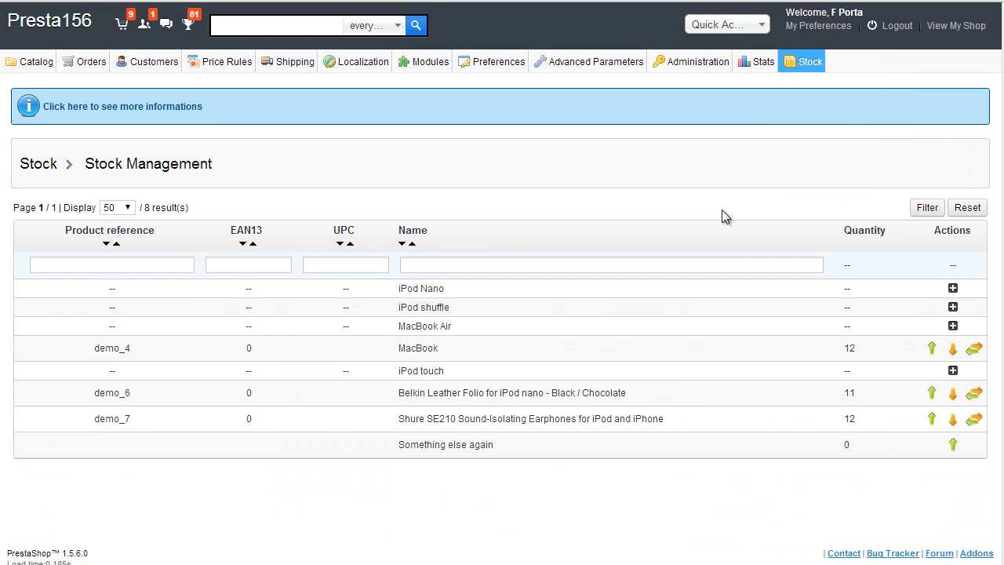
pyautogui.scroll(-2, 722, 210)
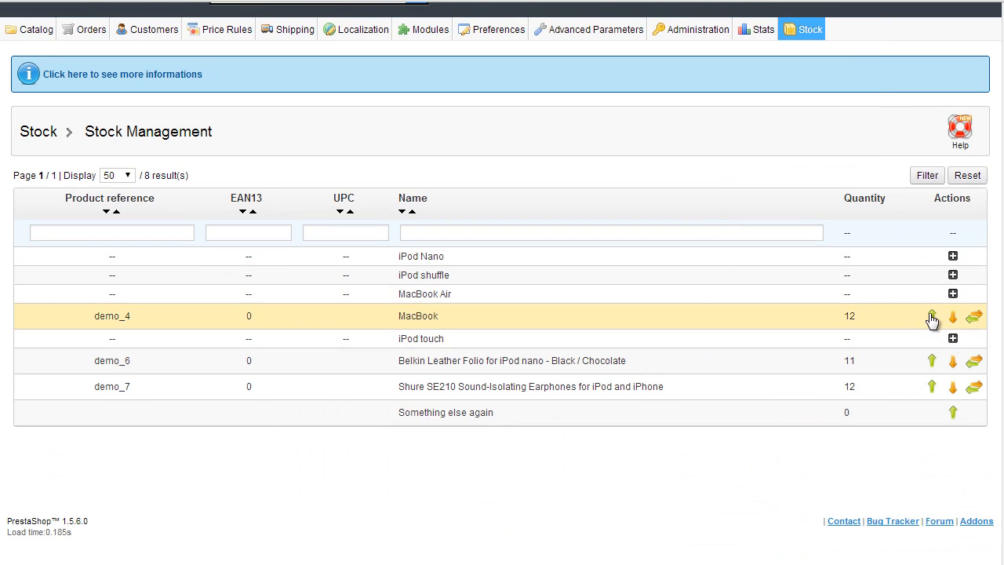
pyautogui.scroll(2, 720, 272)
pyautogui.scroll(-2, 706, 329)
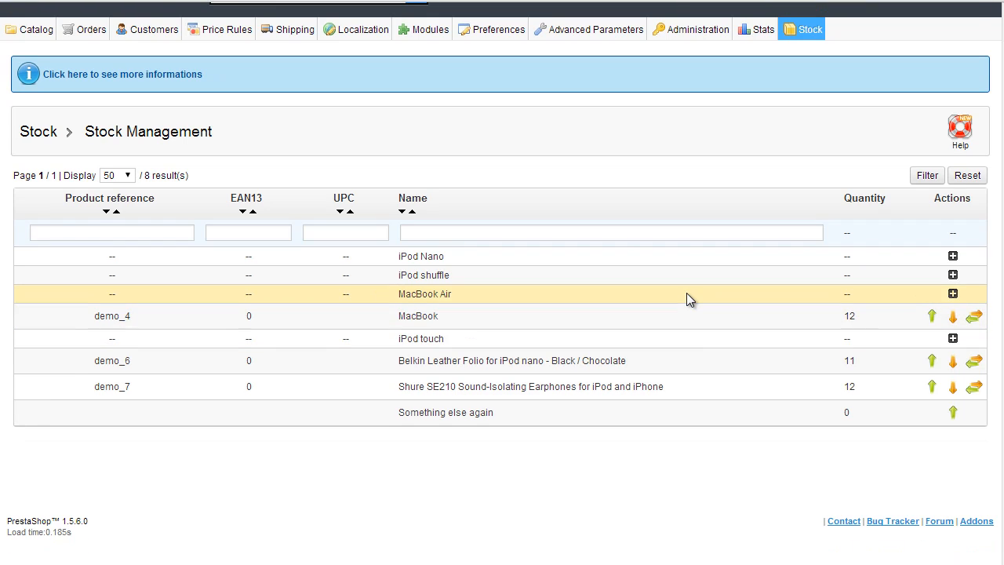
pyautogui.scroll(2, 687, 298)
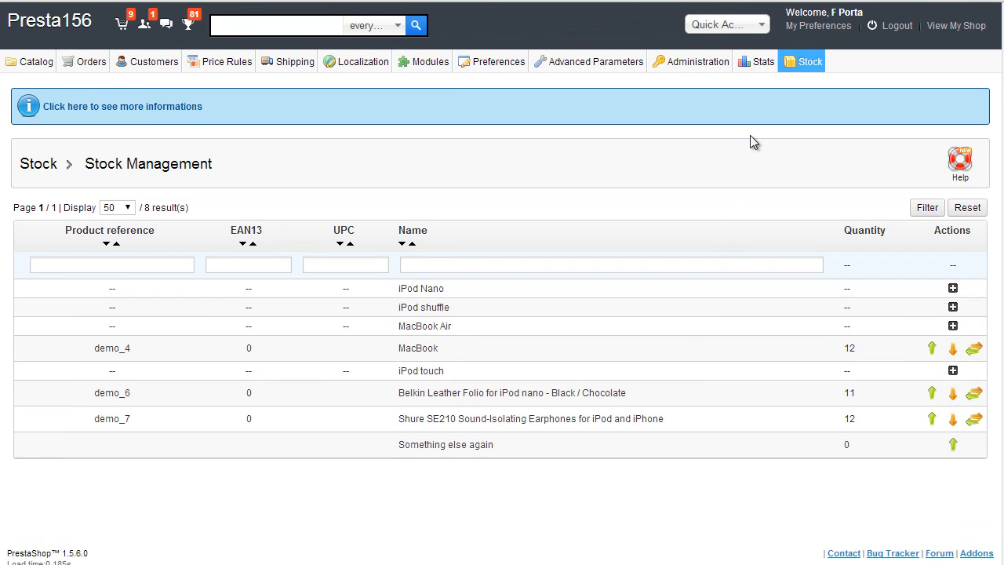
# Step: Review the four supply orders and their statuses on the Supply orders page
pyautogui.moveTo(804, 63)
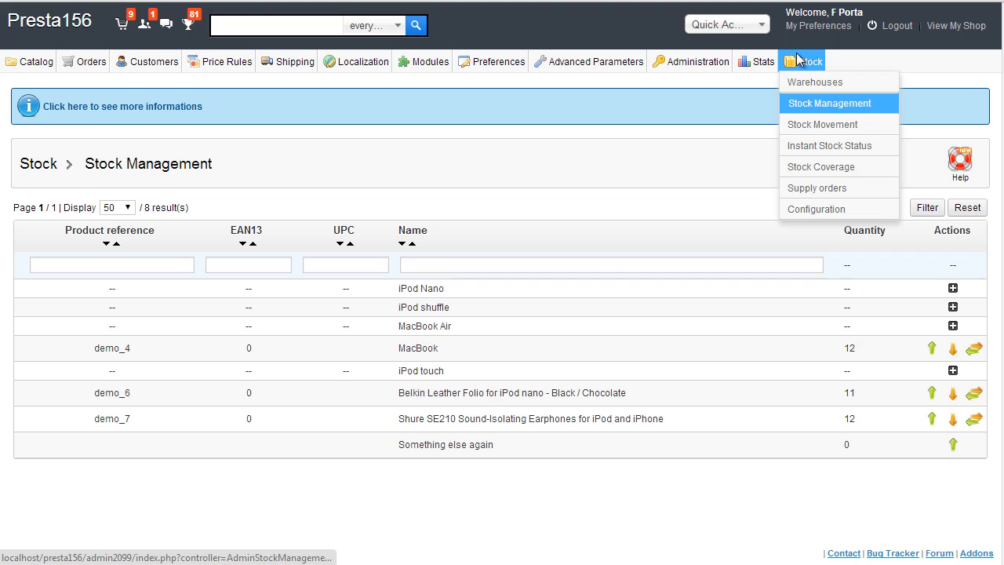
pyautogui.click(826, 190)
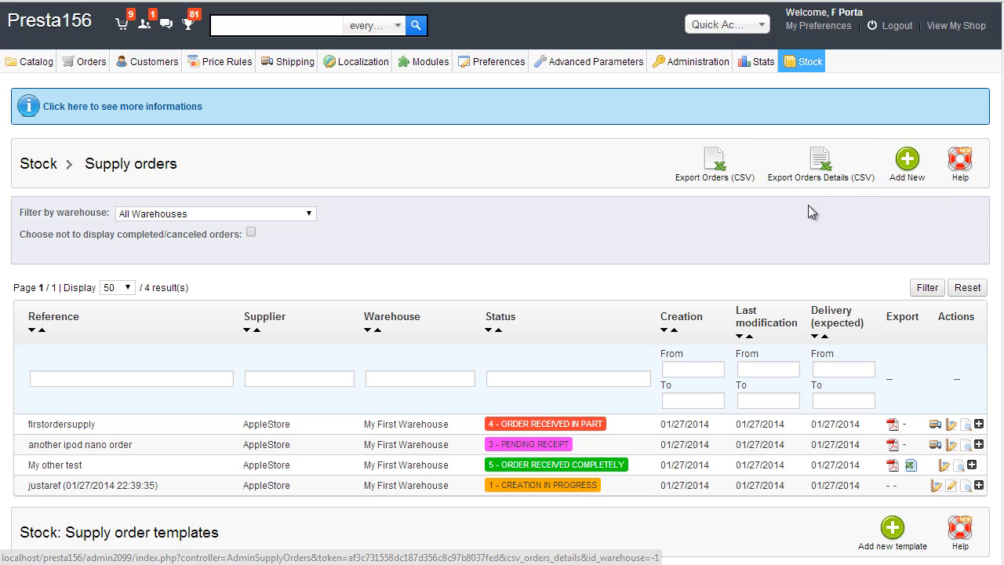
pyautogui.scroll(-1, 763, 165)
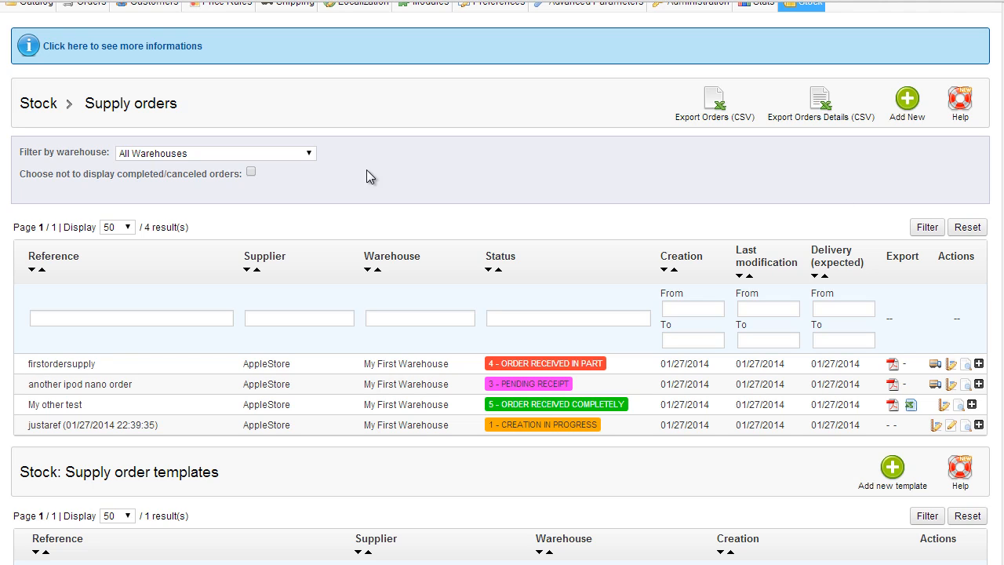
pyautogui.scroll(2, 263, 151)
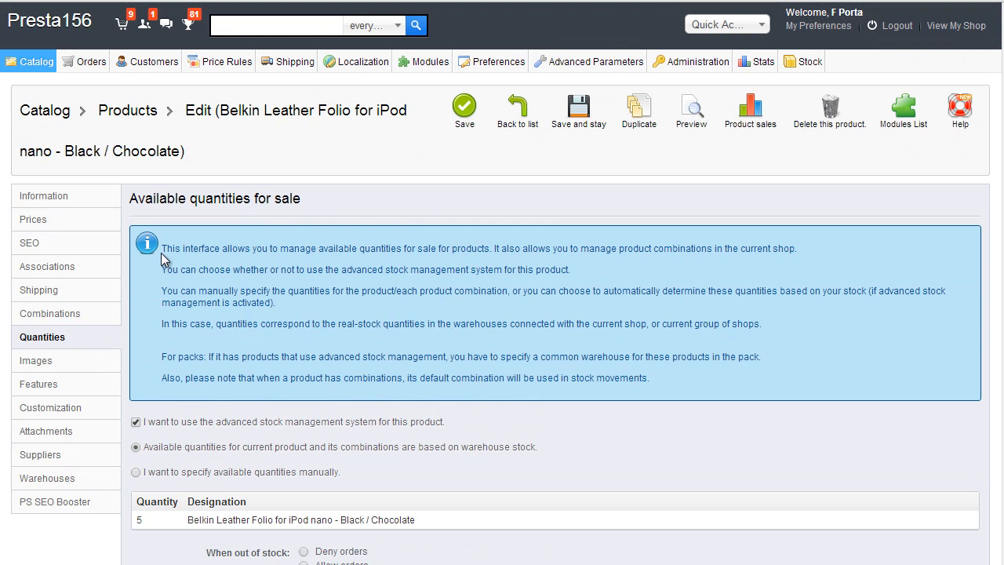
# Step: Inspect the iPod Nano's quantities and suppliers, then return to the Stock supply orders list
pyautogui.click(35, 83)
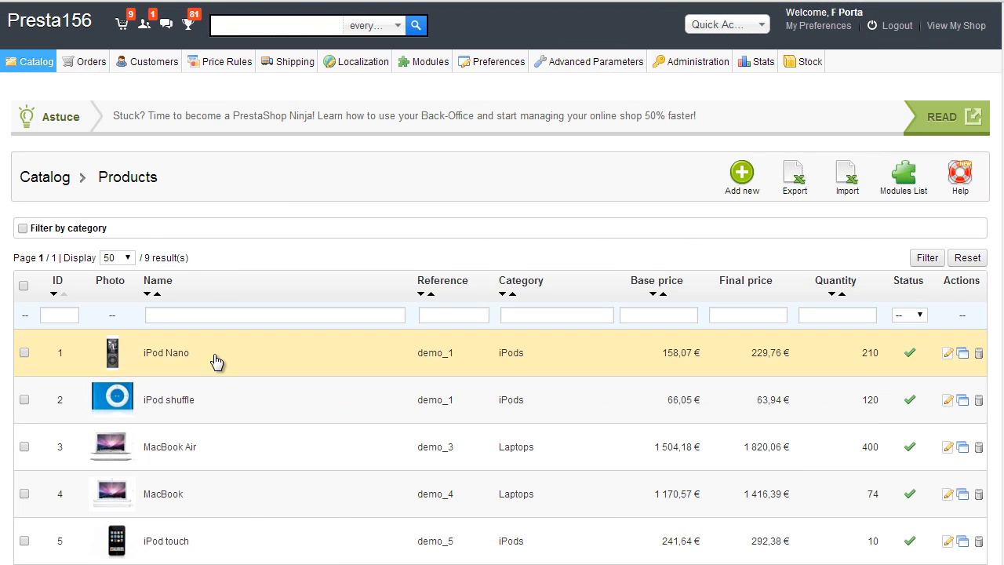
pyautogui.click(217, 361)
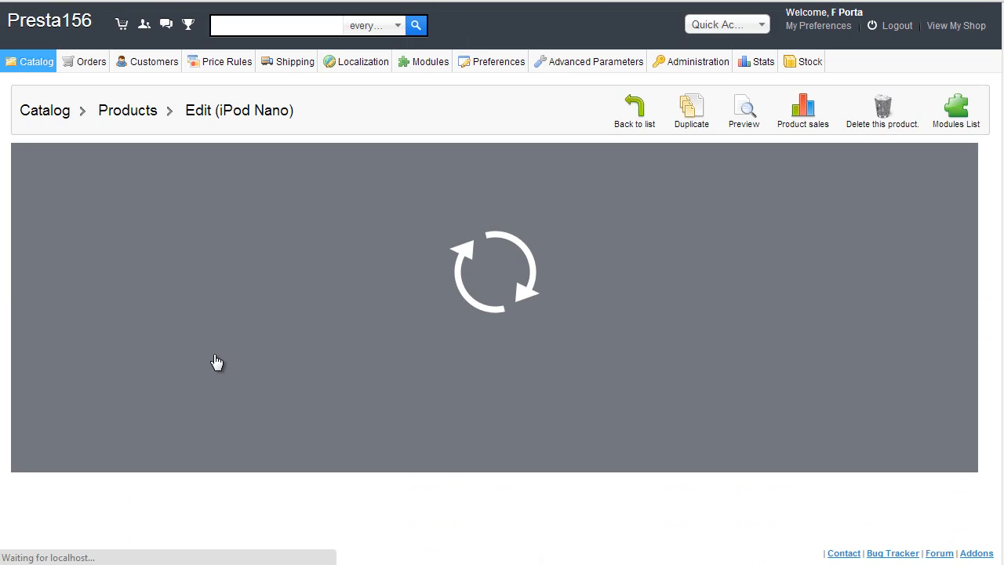
pyautogui.click(83, 276)
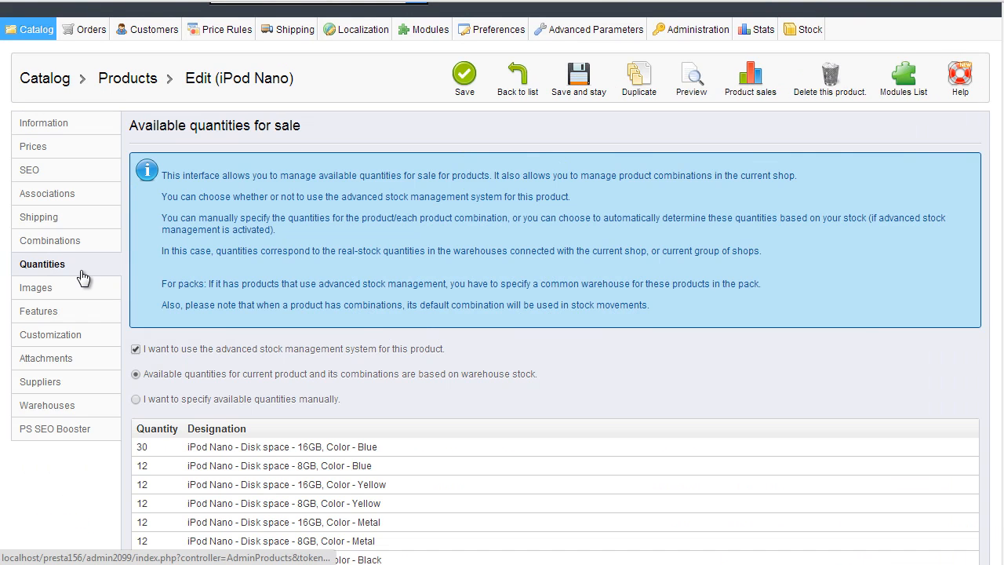
pyautogui.scroll(-2, 68, 262)
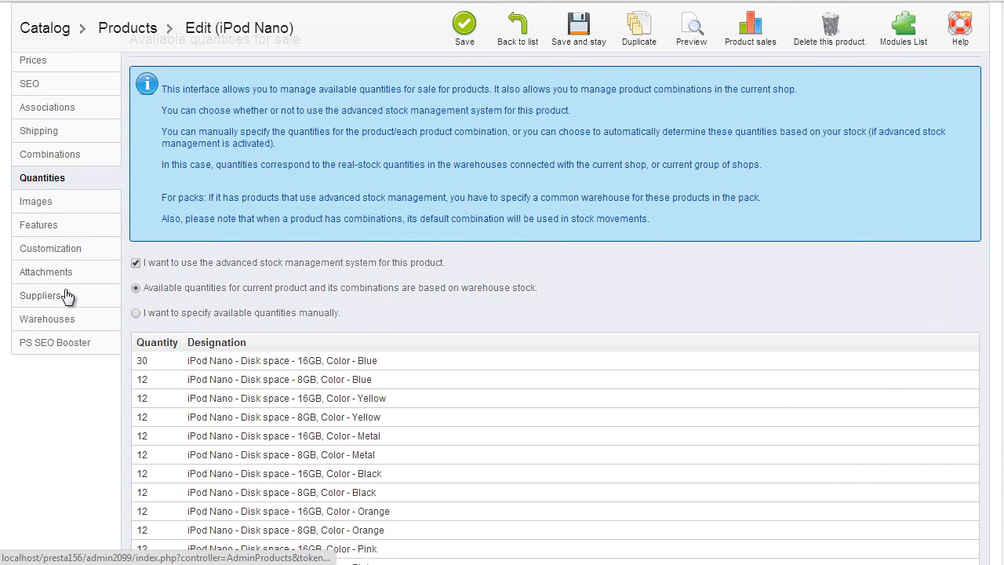
pyautogui.click(64, 294)
pyautogui.scroll(-1, 195, 290)
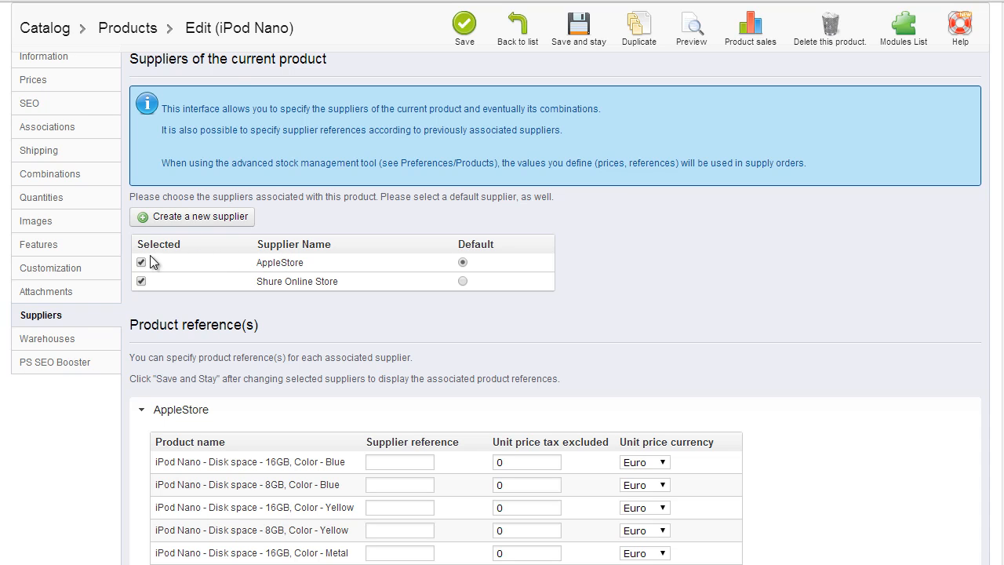
pyautogui.scroll(2, 306, 312)
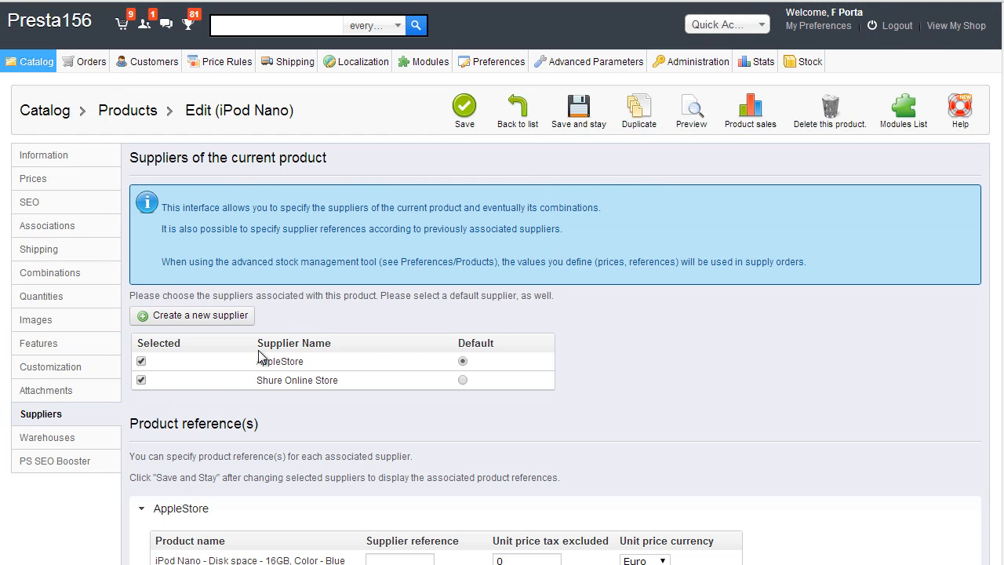
pyautogui.click(805, 61)
pyautogui.scroll(-4, 535, 309)
# Step: Start a new supply order with reference 'areforder', supplier AppleStore, warehouse A simple Warehouse
pyautogui.scroll(4, 739, 356)
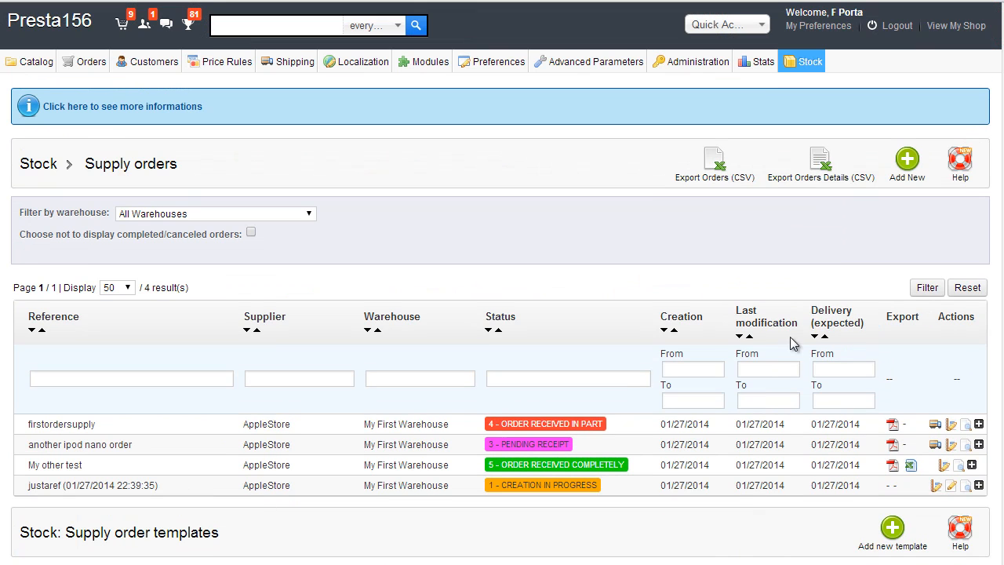
pyautogui.click(922, 171)
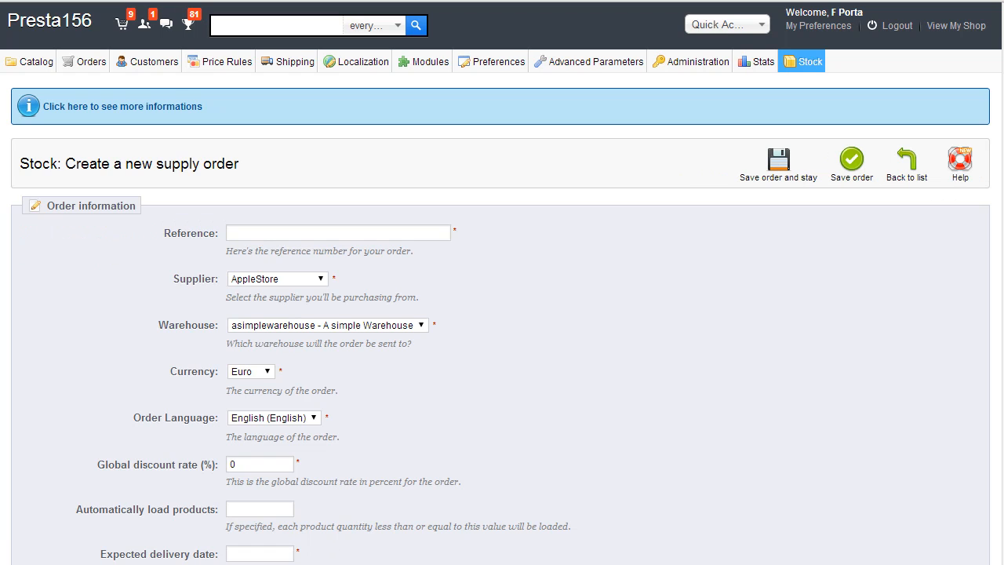
pyautogui.click(311, 233)
pyautogui.scroll(-1, 498, 274)
pyautogui.write('arefordfer')
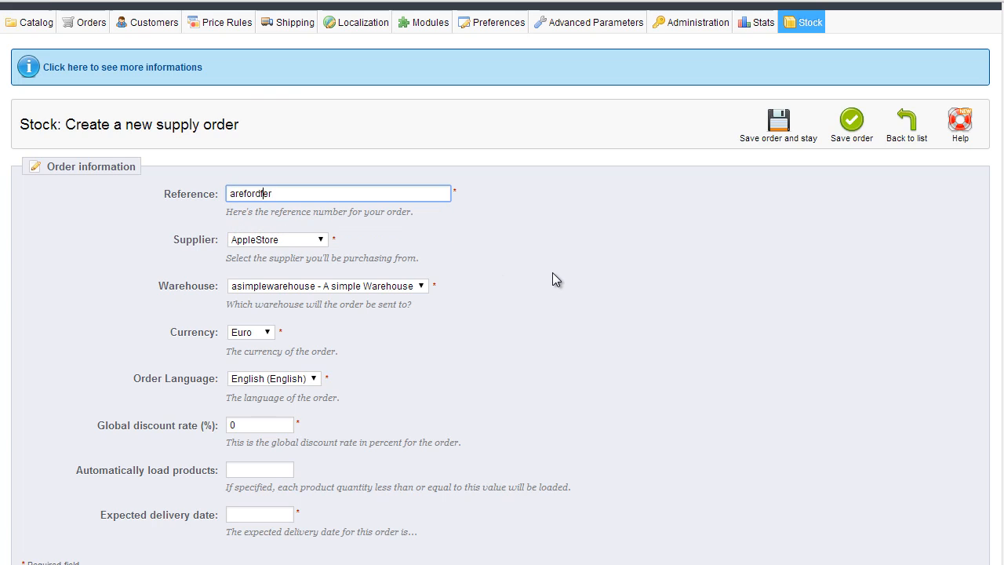
pyautogui.press('BackSpace')
pyautogui.moveTo(318, 239)
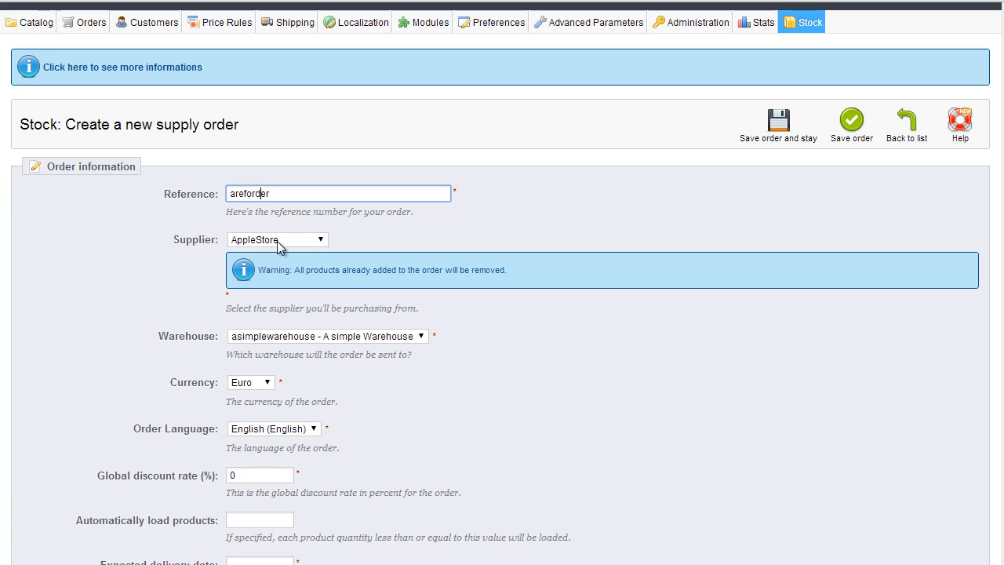
pyautogui.scroll(-2, 479, 329)
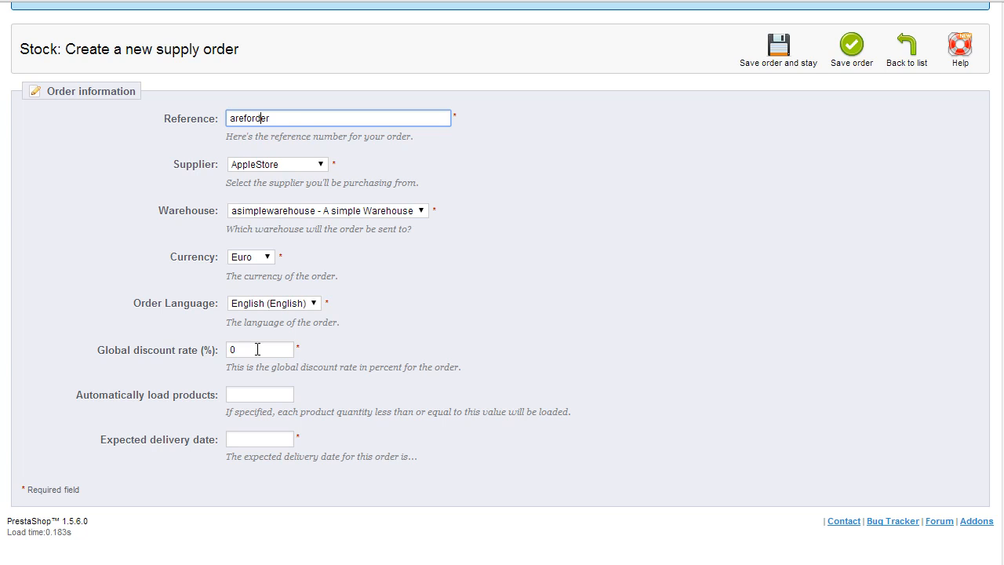
pyautogui.click(267, 394)
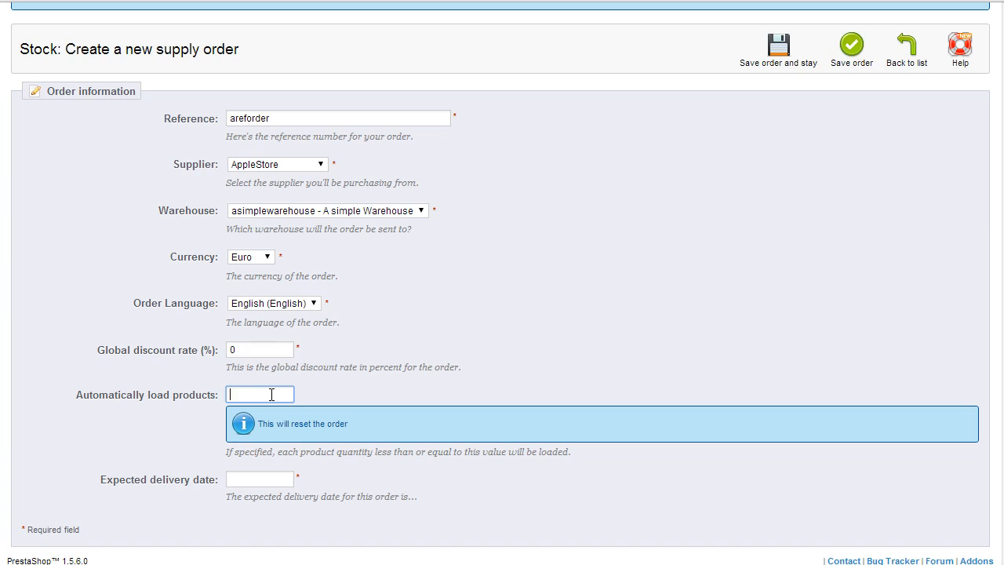
pyautogui.scroll(-1, 272, 391)
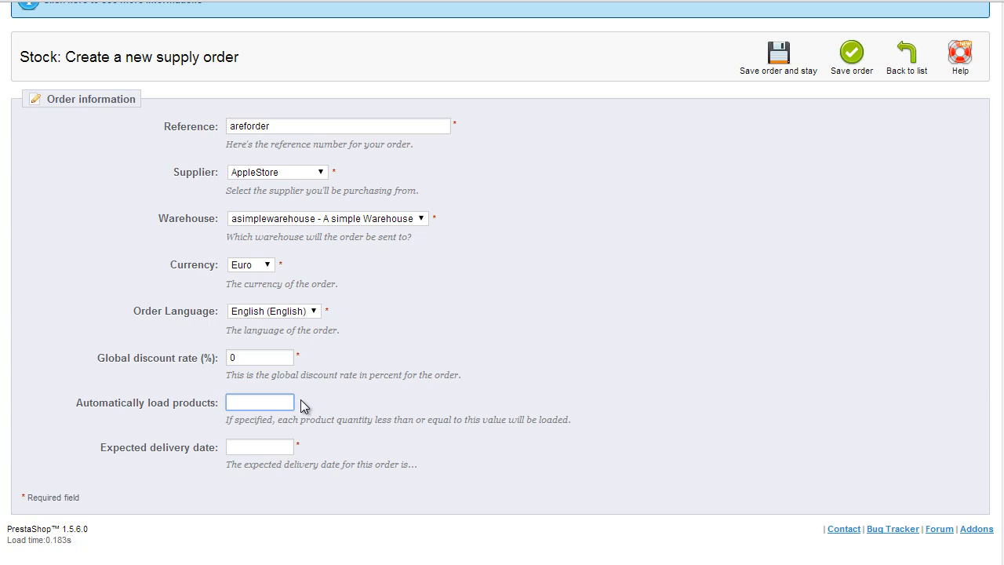
# Step: Set the expected delivery date to 2014-01-27 and save the order, staying on it
pyautogui.click(499, 345)
pyautogui.scroll(-1, 499, 344)
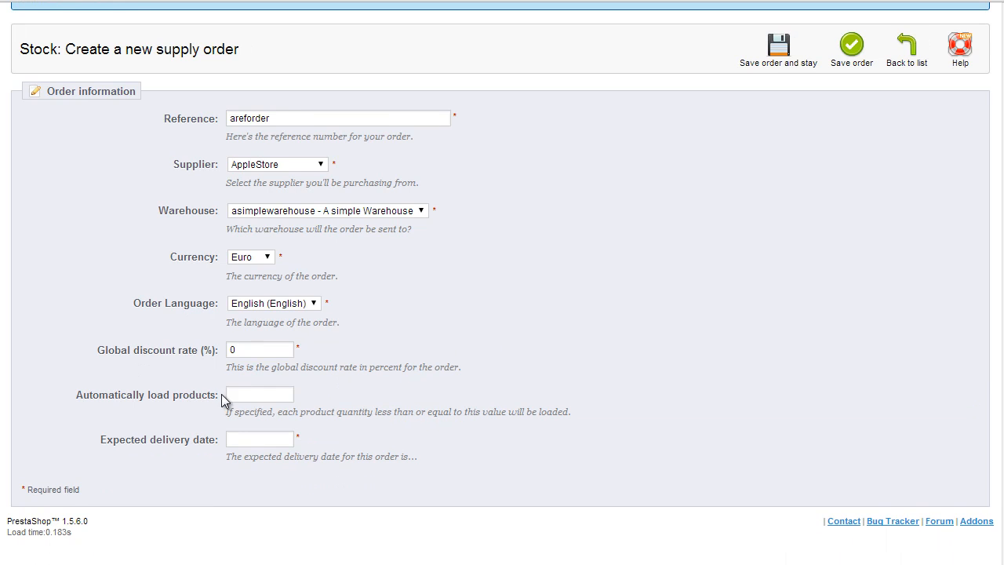
pyautogui.click(255, 441)
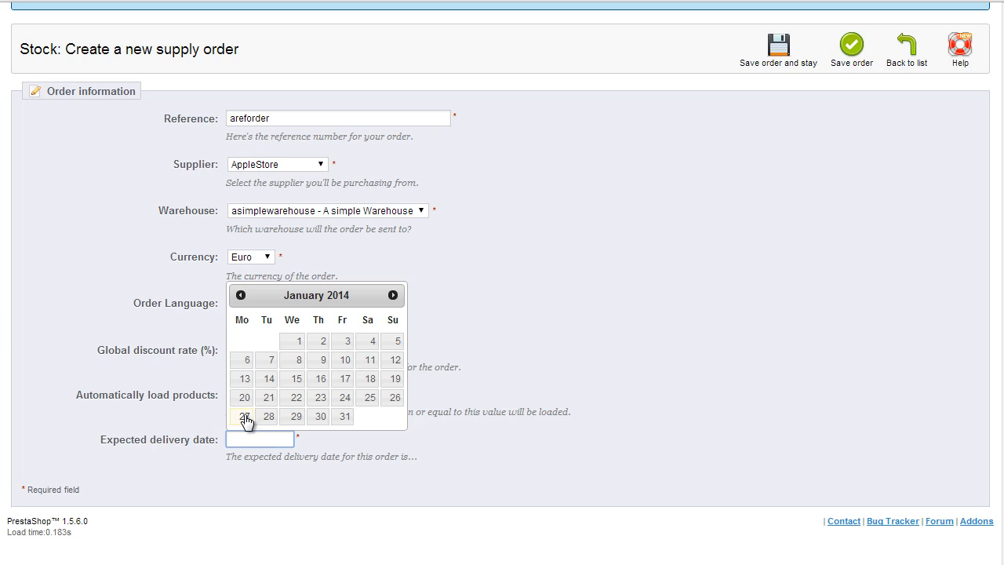
pyautogui.click(244, 416)
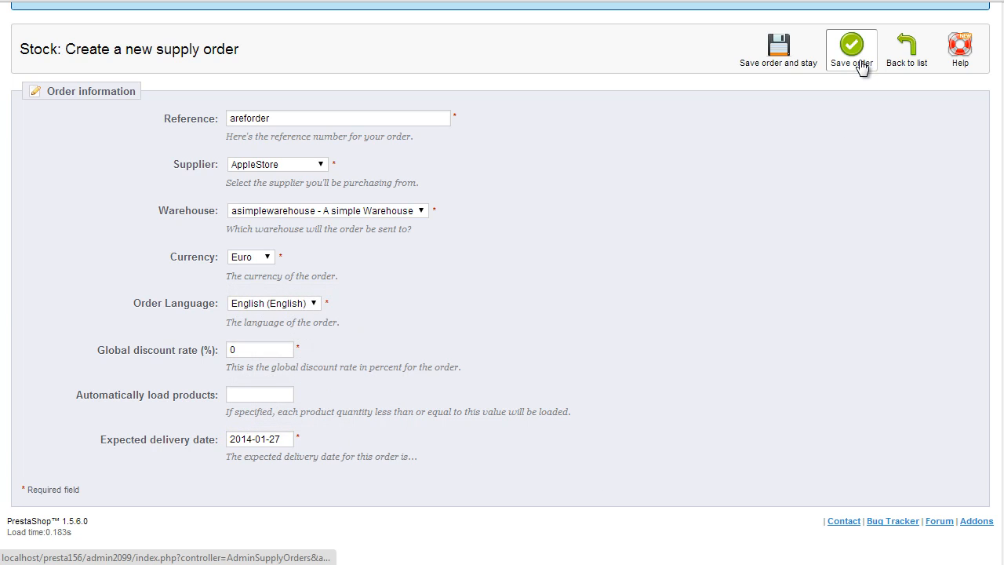
pyautogui.click(797, 63)
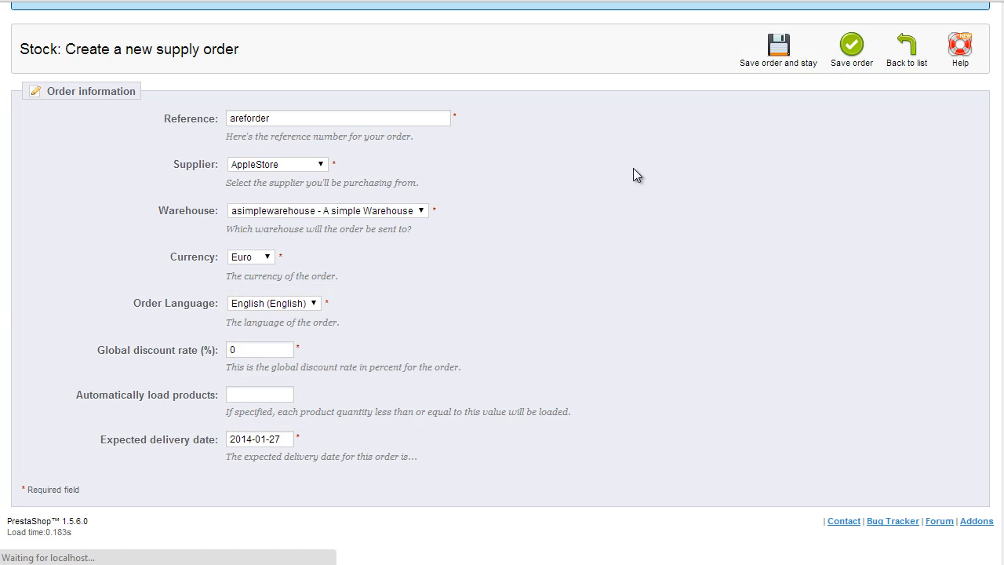
# Step: Search 'ipod' and add the iPod Nano Blue 16GB to the supply order
pyautogui.scroll(-5, 491, 229)
pyautogui.scroll(-3, 500, 228)
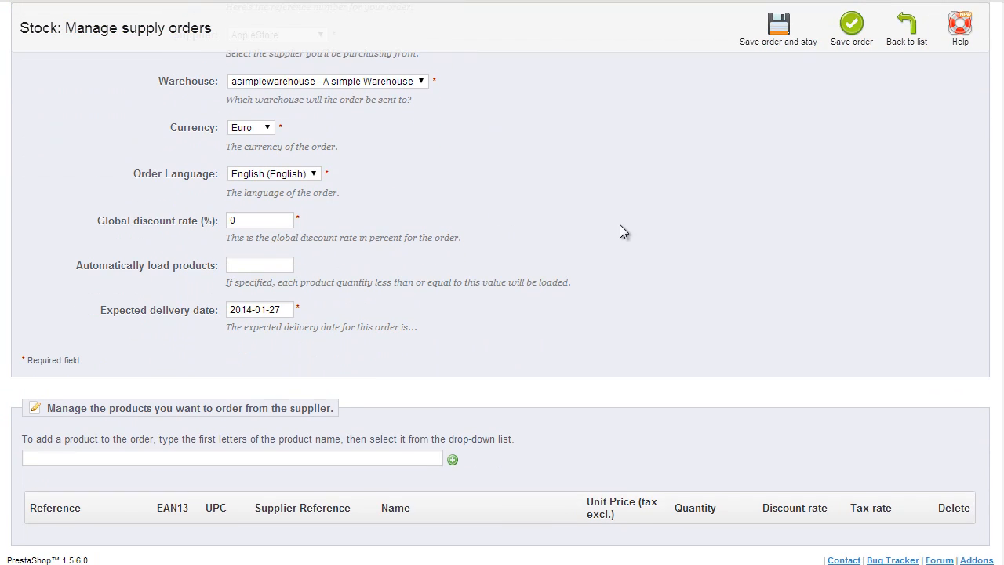
pyautogui.click(132, 417)
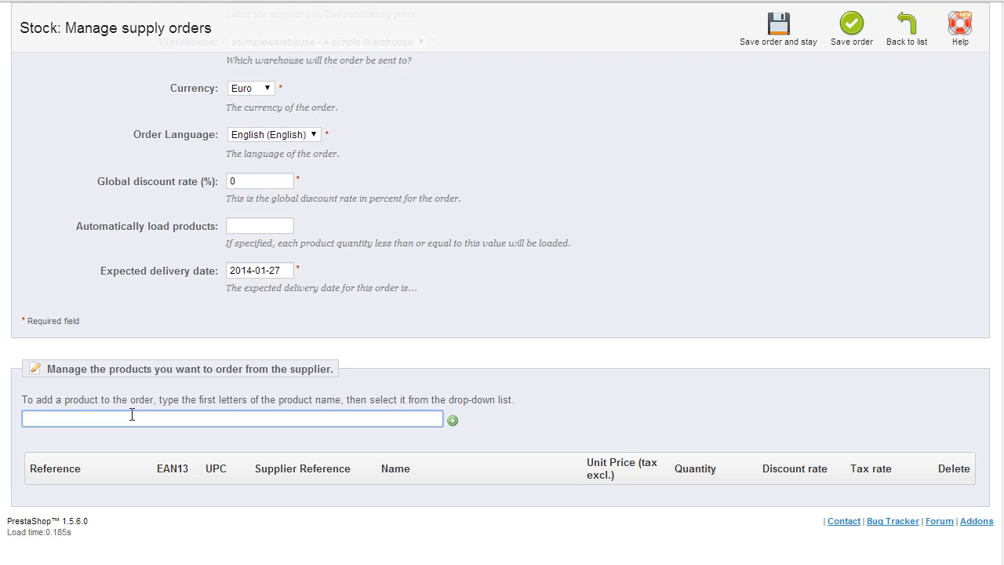
pyautogui.write('ipod')
pyautogui.press('Return')
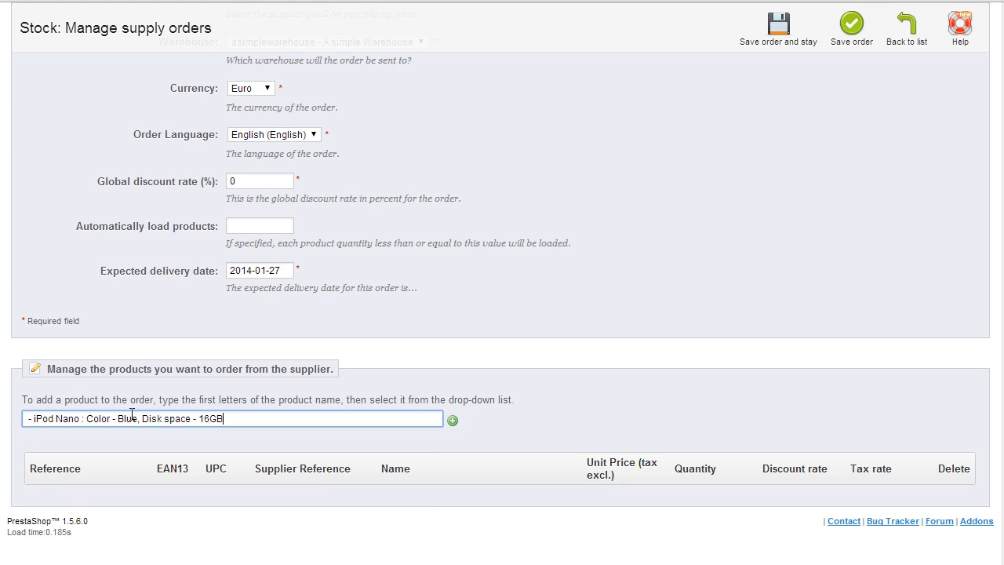
pyautogui.click(452, 421)
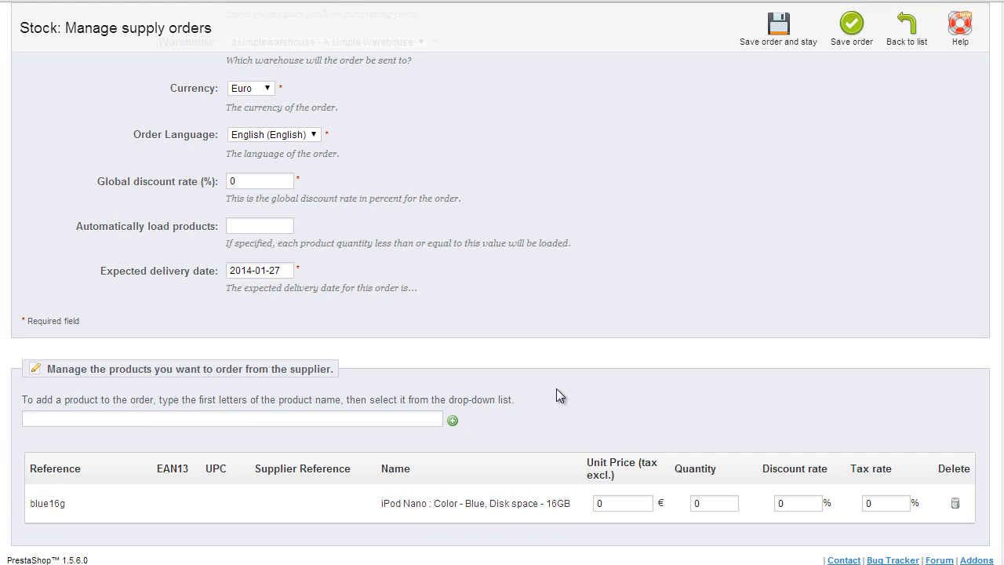
# Step: Give the iPod Nano Blue 16GB unit price 13 and quantity 10, then save the order
pyautogui.click(622, 504)
pyautogui.write('13')
pyautogui.click(718, 503)
pyautogui.write('10')
pyautogui.scroll(3, 855, 423)
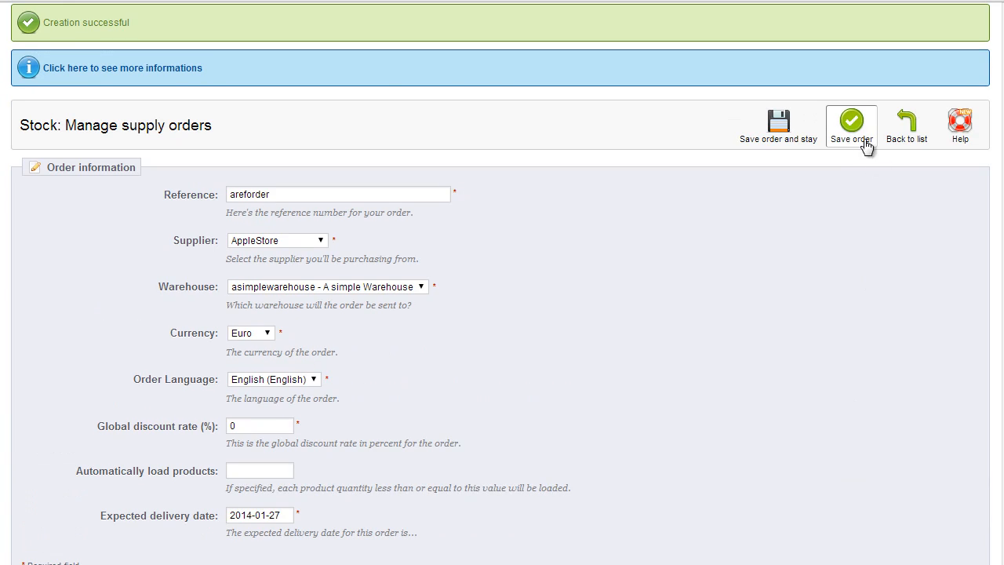
pyautogui.click(853, 128)
# Step: Change the areforder supply order's state and save it as 2 - Order validated
pyautogui.scroll(-3, 798, 322)
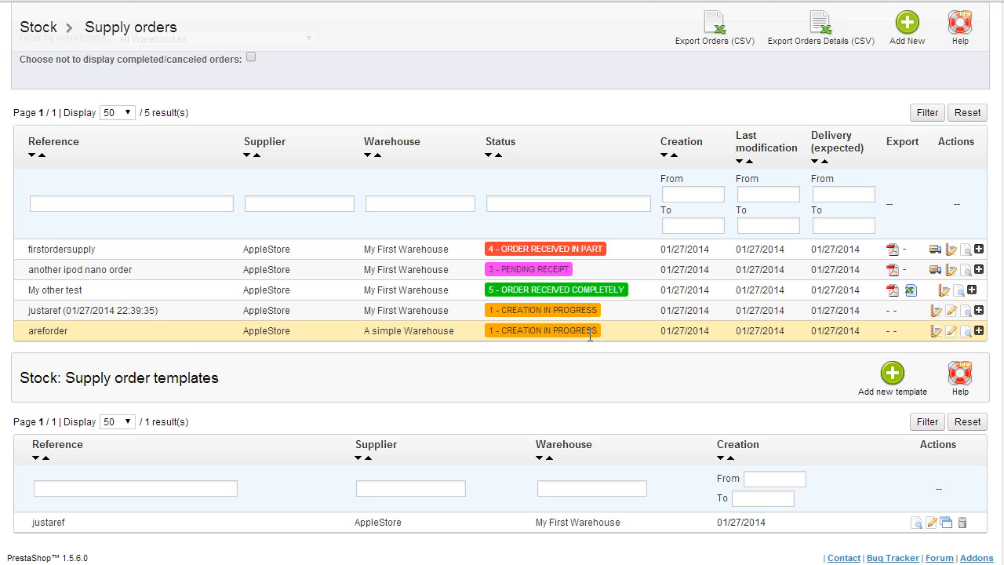
pyautogui.click(938, 333)
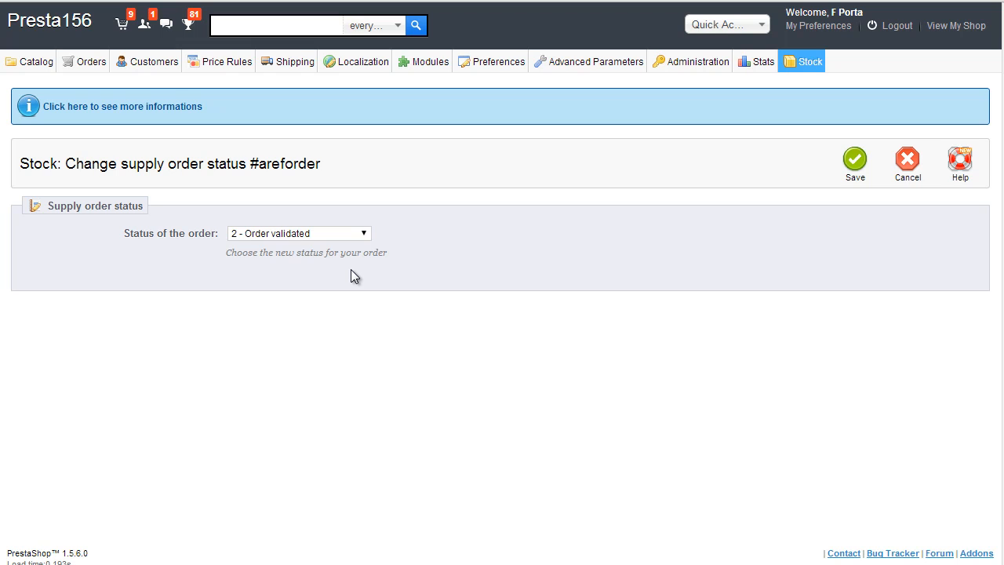
pyautogui.click(853, 161)
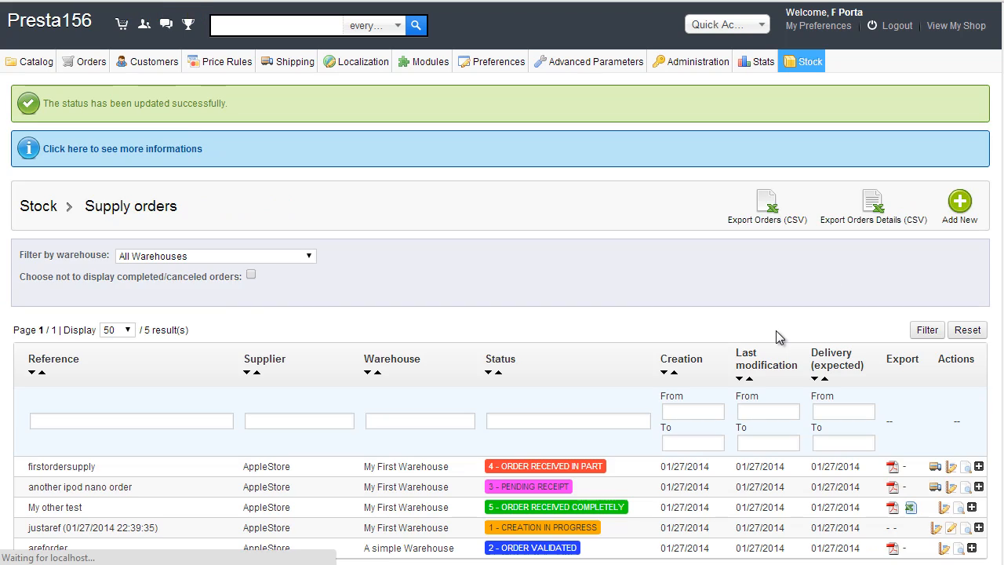
pyautogui.scroll(-2, 777, 336)
pyautogui.scroll(-1, 776, 335)
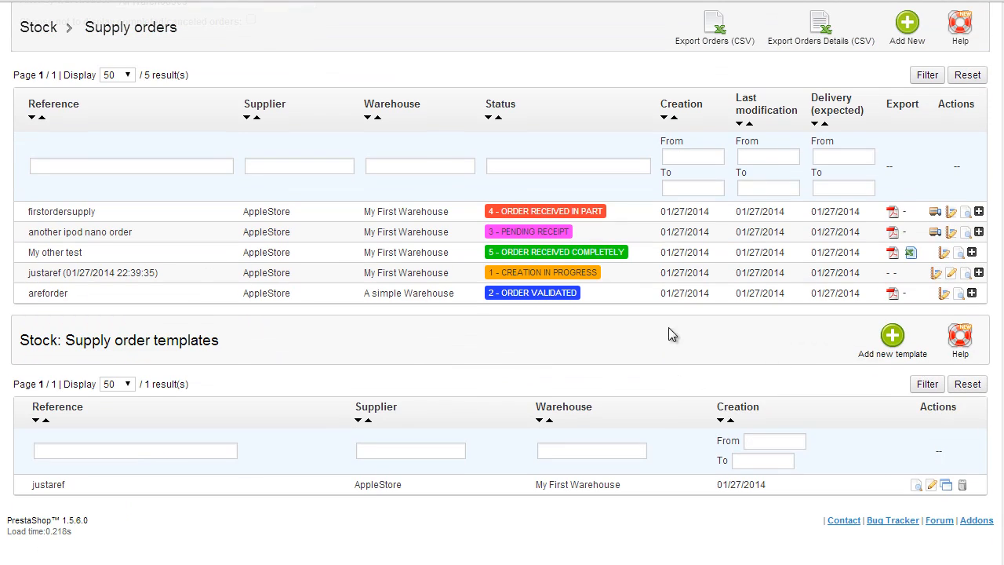
# Step: Change areforder's state to 3 - Pending receipt and save it
pyautogui.click(943, 296)
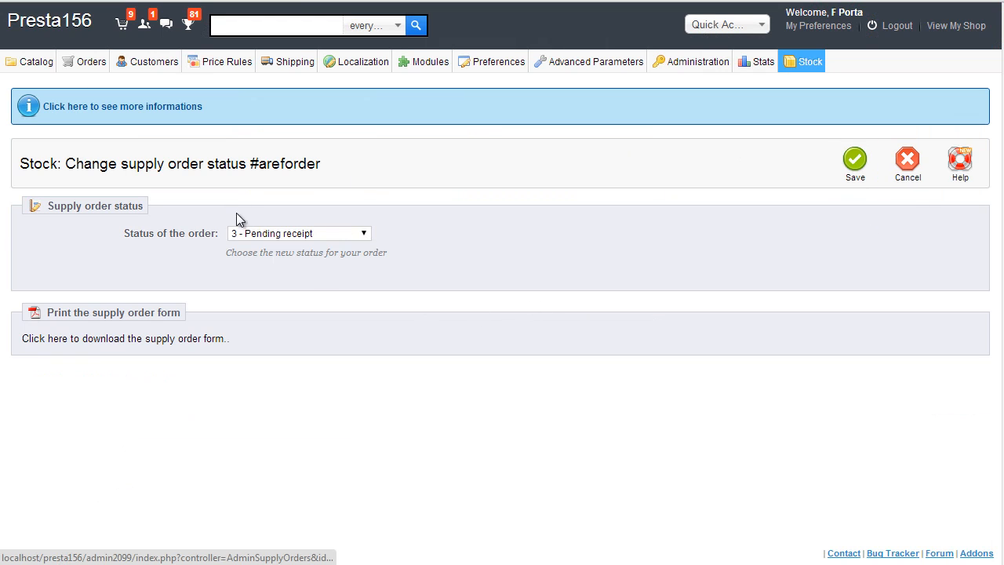
pyautogui.click(365, 235)
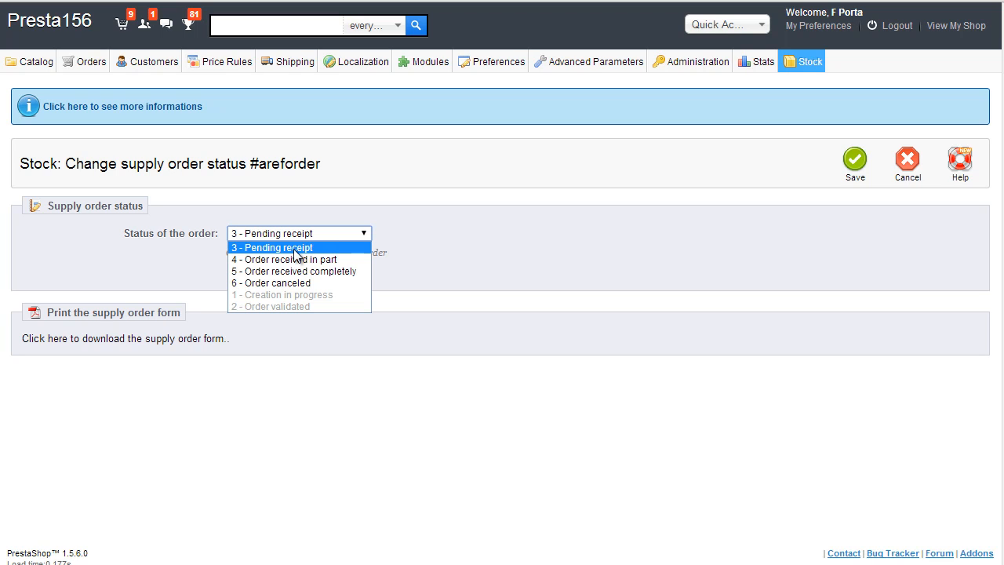
pyautogui.click(855, 167)
pyautogui.click(854, 169)
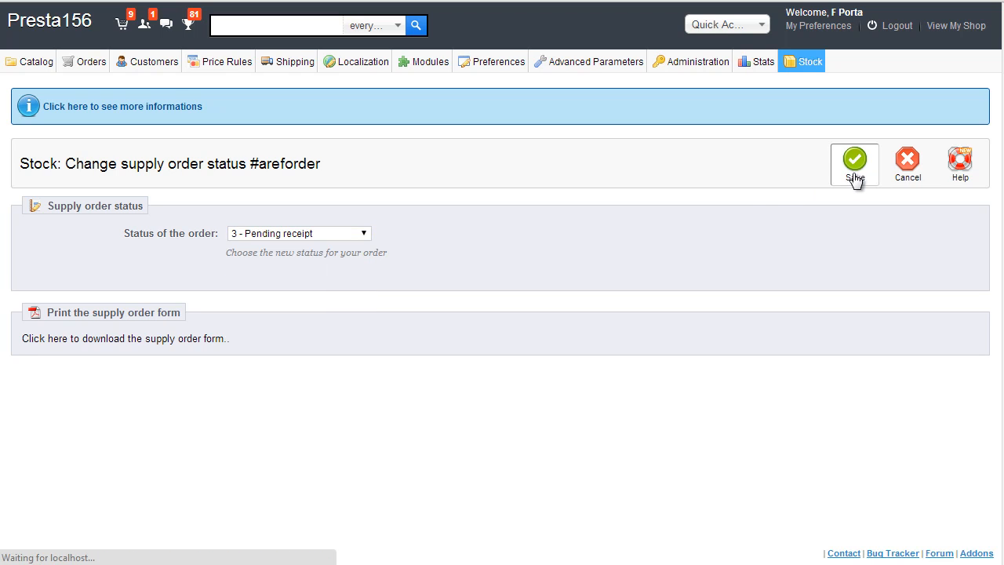
pyautogui.scroll(-3, 820, 269)
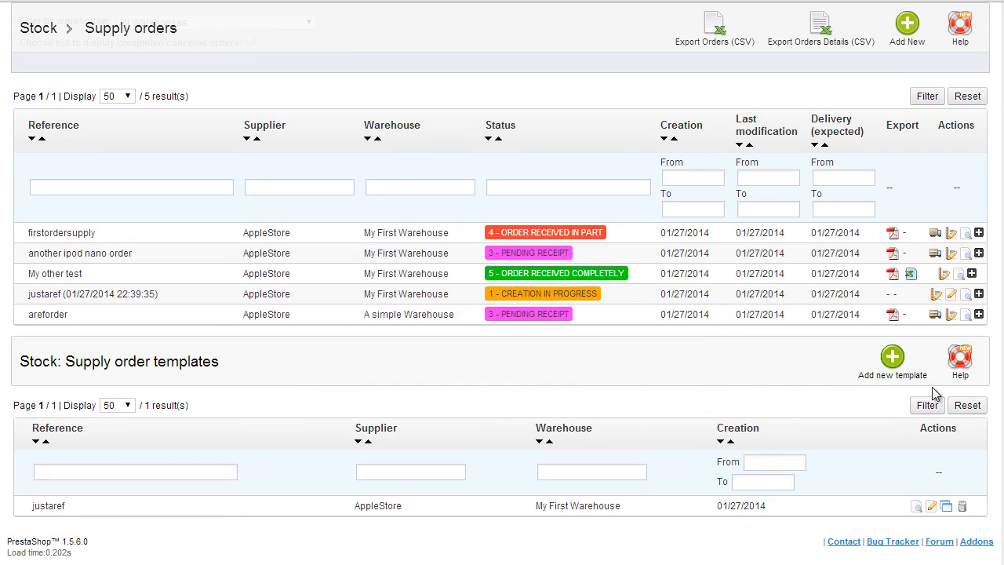
# Step: Receive the iPod Nano items into stock for the areforder supply order
pyautogui.click(937, 316)
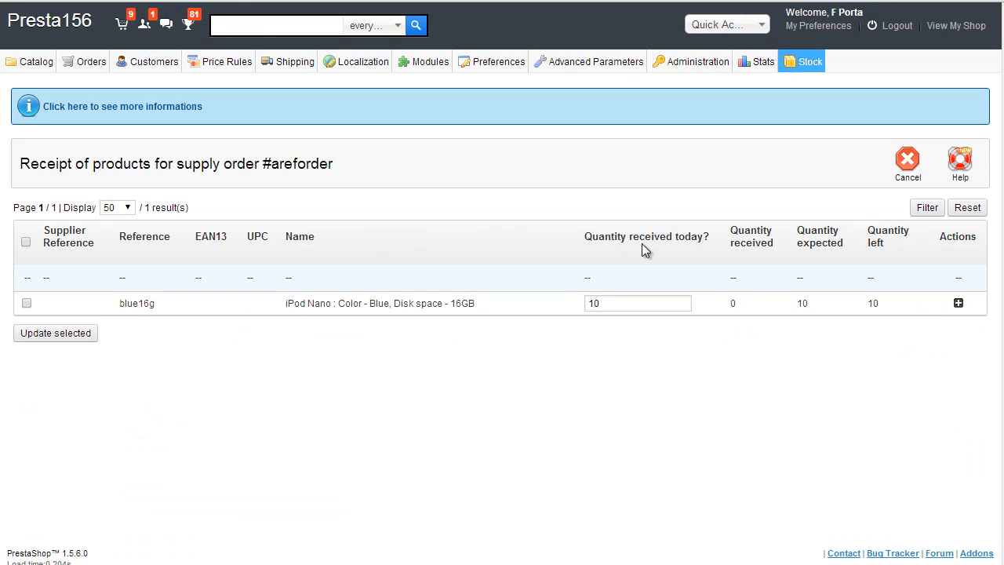
pyautogui.click(27, 303)
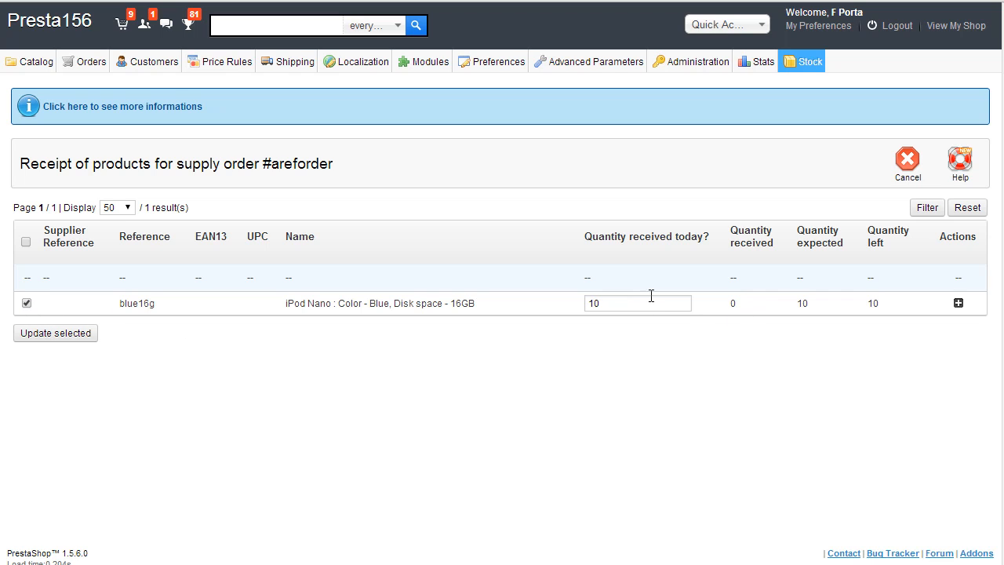
pyautogui.click(957, 305)
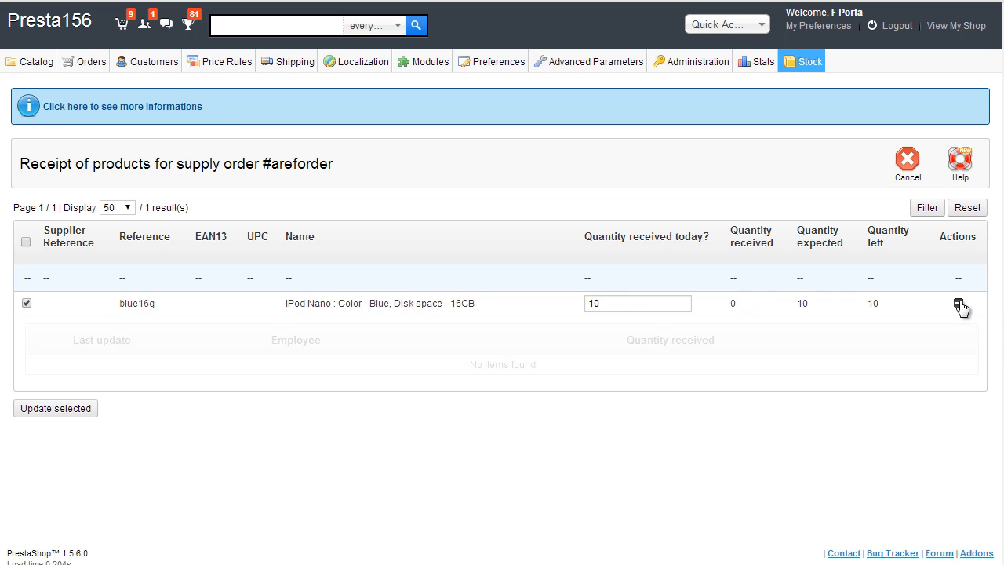
pyautogui.click(75, 411)
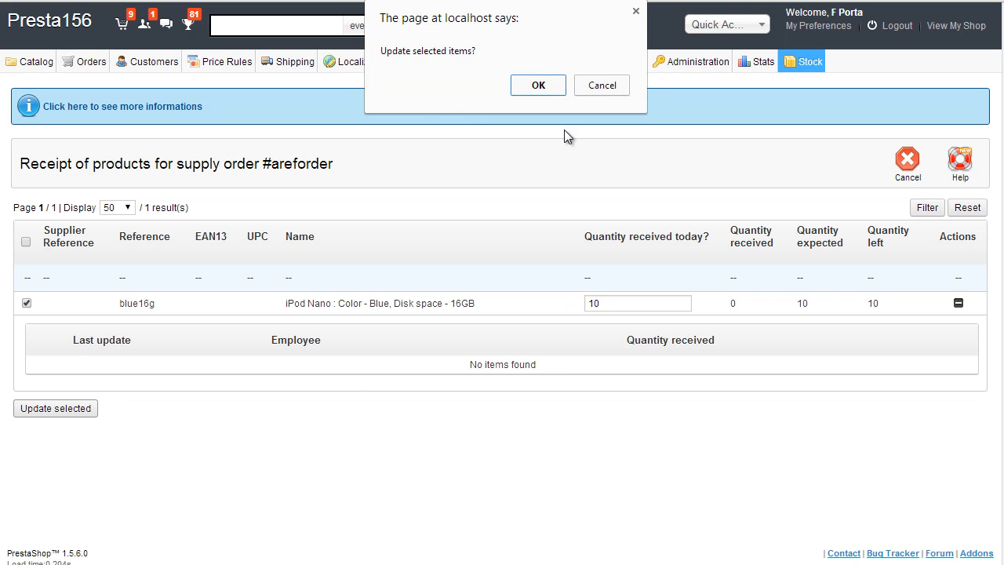
pyautogui.click(538, 84)
pyautogui.scroll(-1, 733, 323)
pyautogui.scroll(-1, 736, 326)
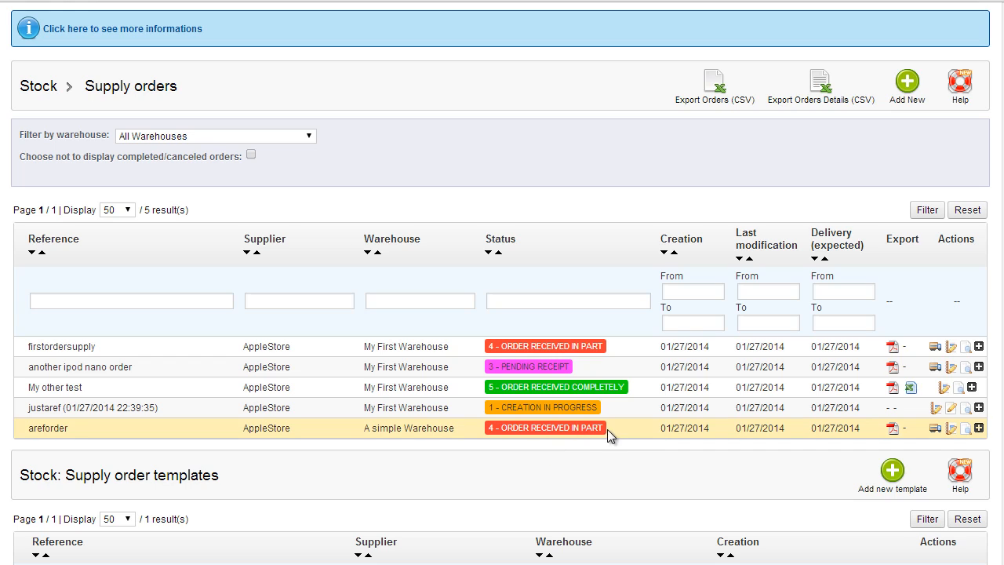
# Step: Set areforder's status to 5 - Order received completely, then check the Stock Movement history
pyautogui.click(951, 428)
pyautogui.click(360, 233)
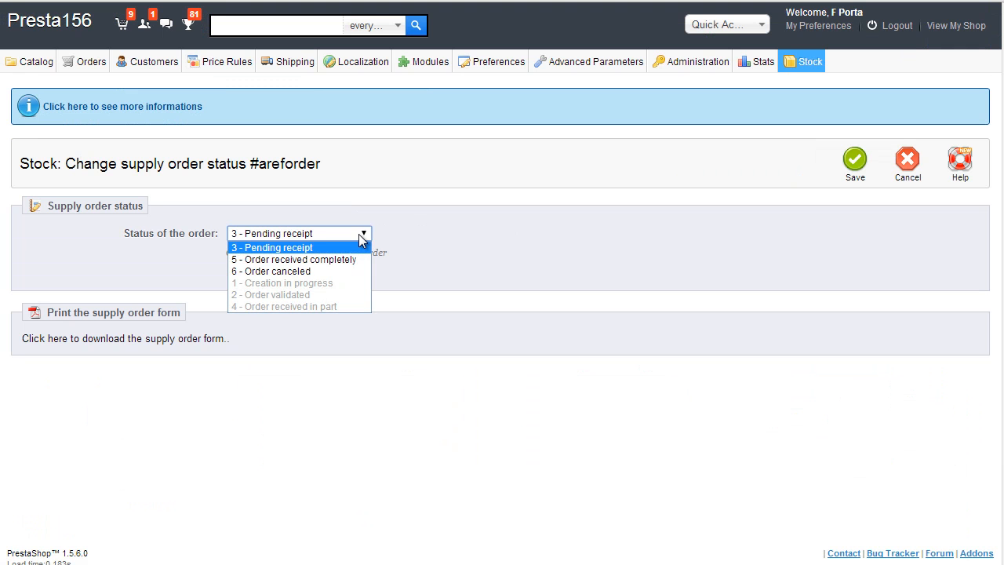
pyautogui.click(348, 259)
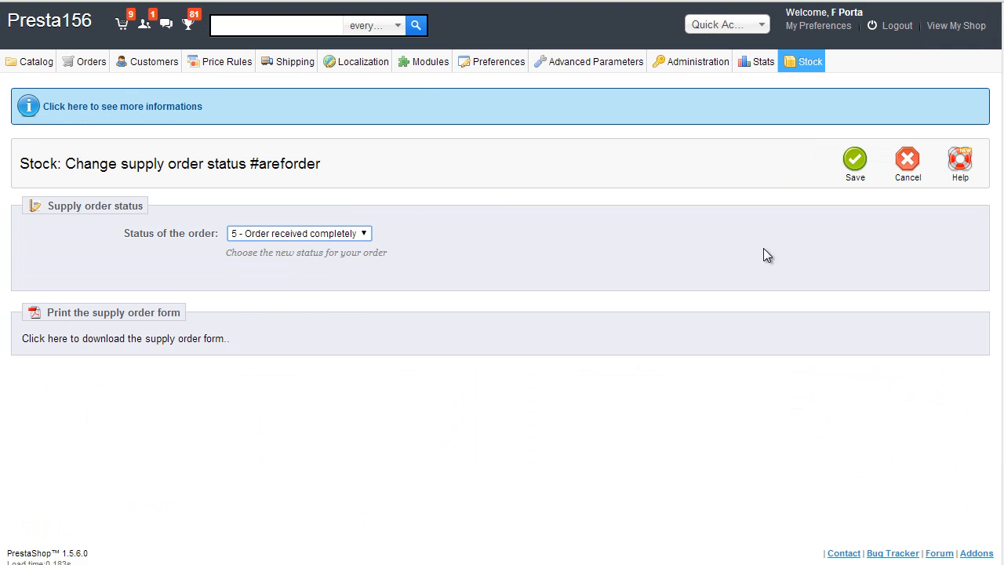
pyautogui.click(853, 172)
pyautogui.scroll(-4, 647, 281)
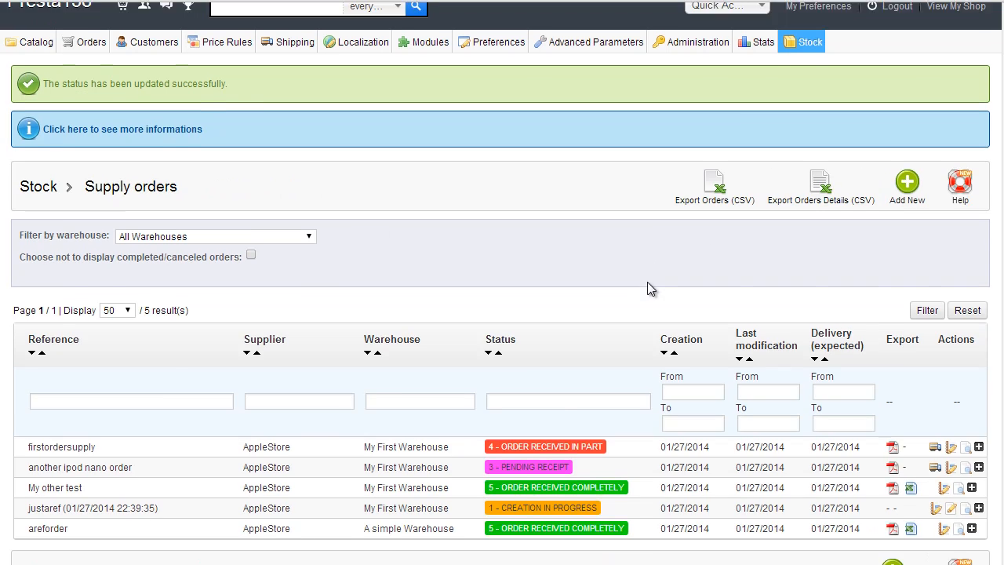
pyautogui.scroll(4, 667, 321)
pyautogui.moveTo(806, 63)
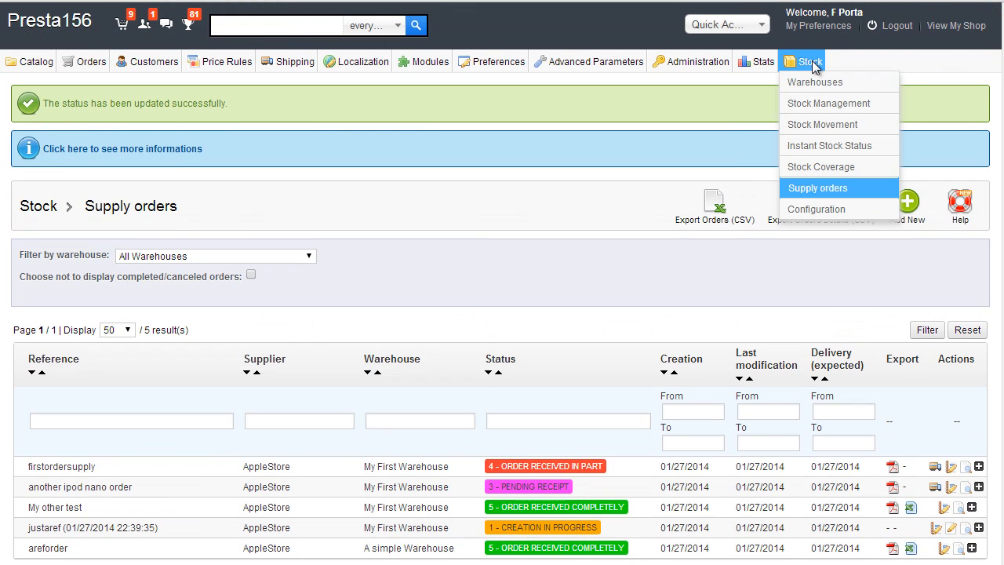
pyautogui.click(833, 132)
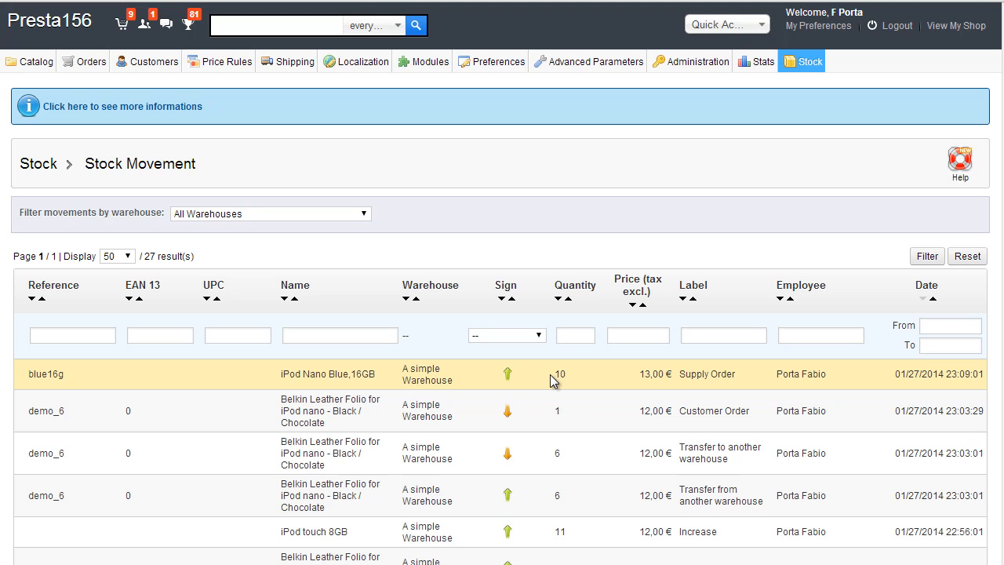
pyautogui.moveTo(551, 375); pyautogui.dragTo(599, 373)
pyautogui.moveTo(810, 69)
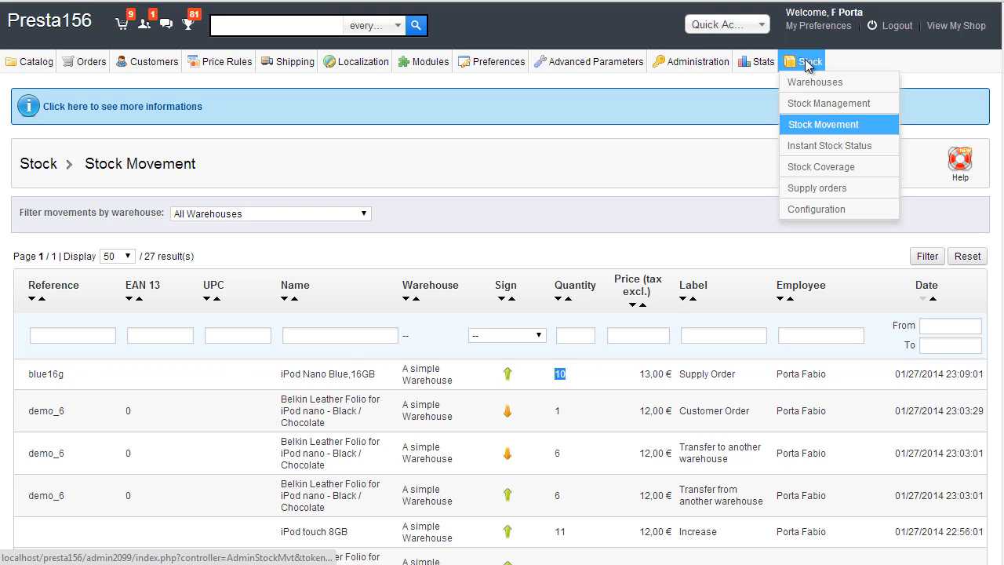
pyautogui.click(846, 188)
pyautogui.scroll(-3, 836, 188)
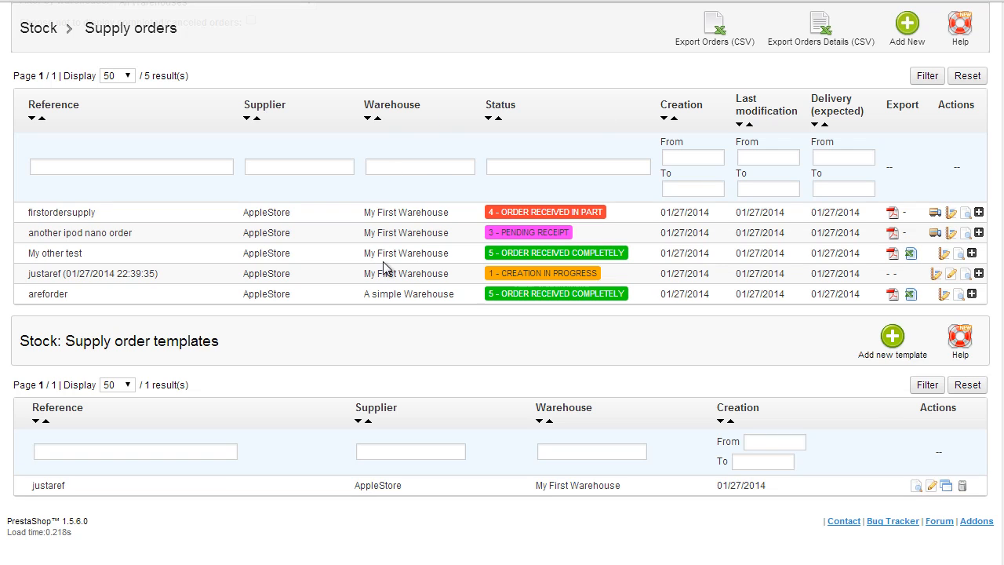
# Step: Open the justaref template and save it without changes
pyautogui.click(933, 488)
pyautogui.scroll(-5, 690, 359)
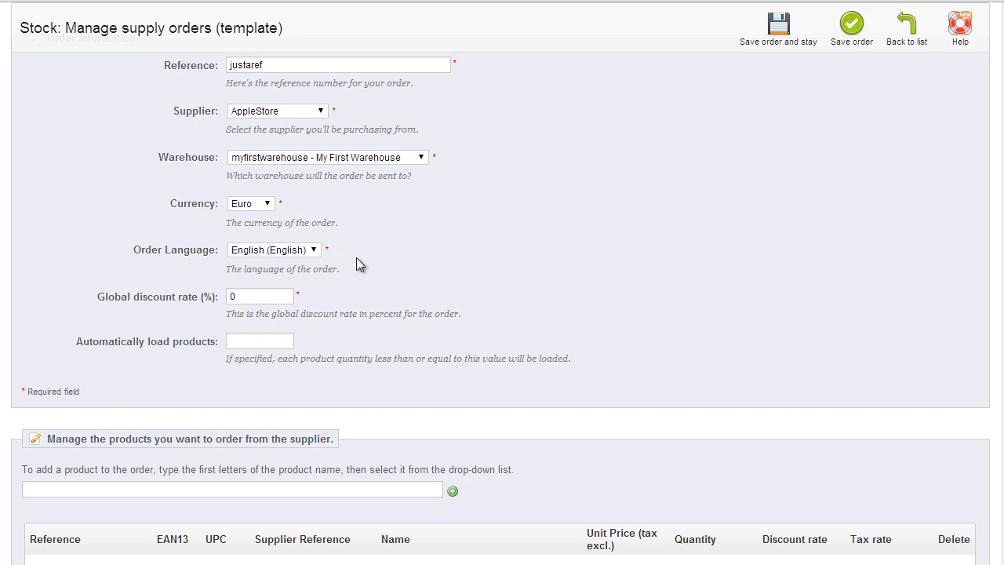
pyautogui.scroll(-2, 536, 230)
pyautogui.scroll(5, 535, 231)
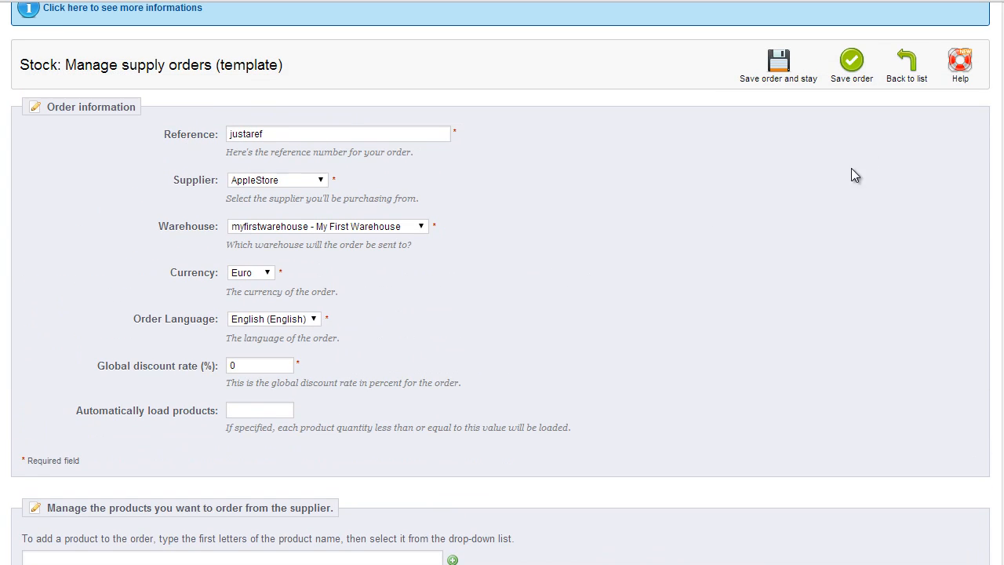
pyautogui.click(862, 69)
pyautogui.scroll(-4, 809, 442)
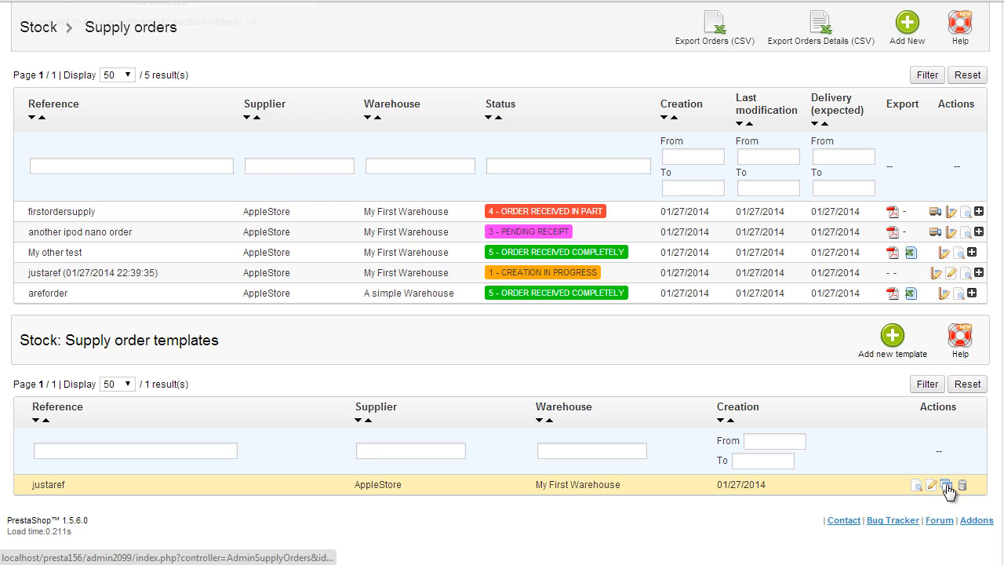
# Step: Create a new supply order from the justaref template, confirming with OK
pyautogui.click(946, 485)
pyautogui.click(536, 86)
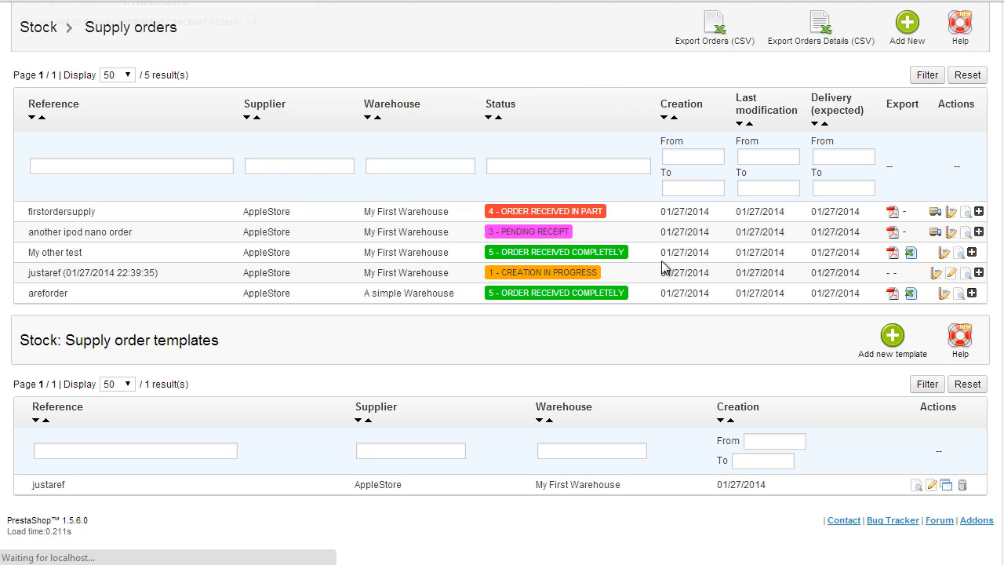
pyautogui.scroll(-3, 614, 290)
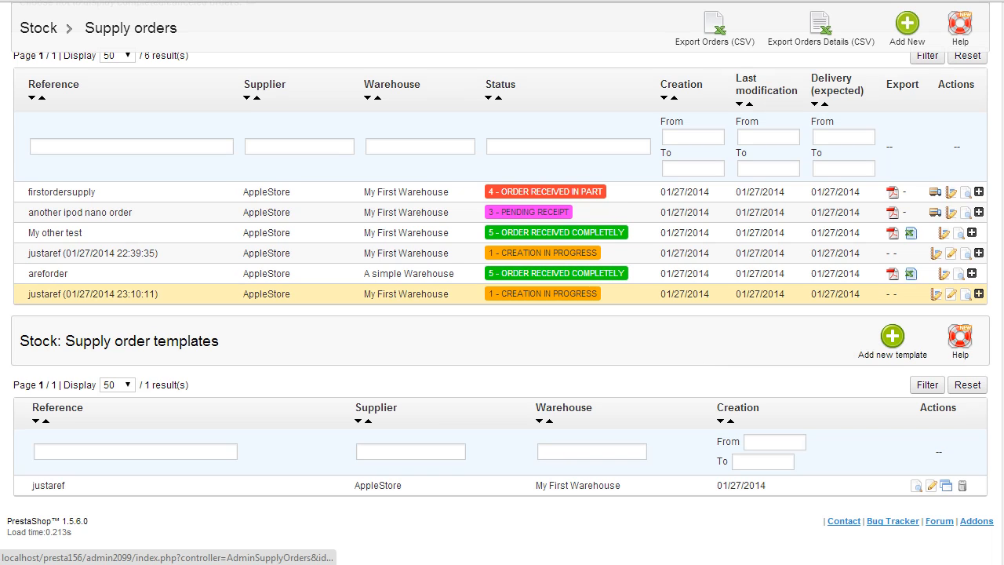
pyautogui.scroll(3, 502, 293)
pyautogui.moveTo(799, 63)
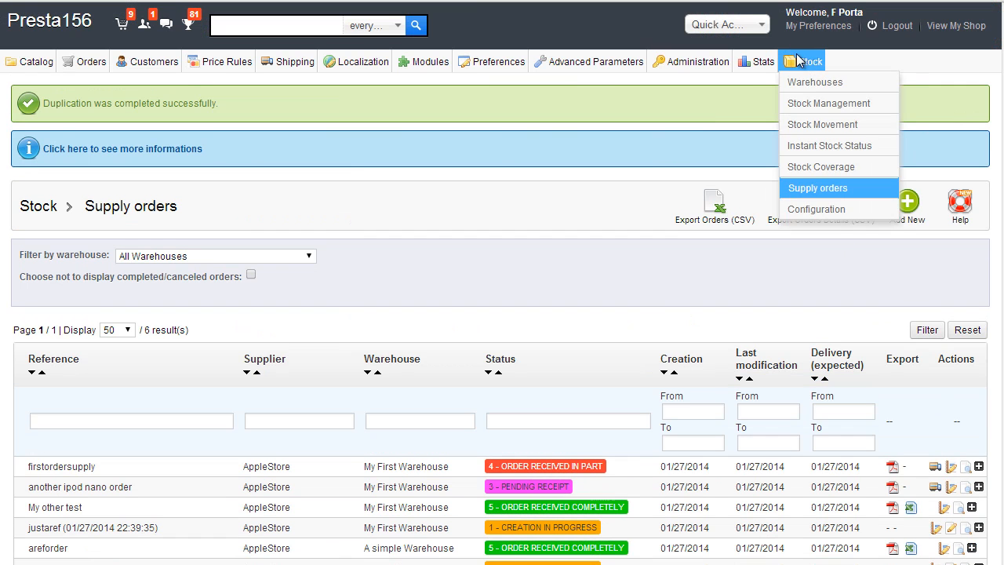
# Step: Review Instant Stock Status with the warehouse filter kept on All Warehouses
pyautogui.click(832, 147)
pyautogui.scroll(-3, 725, 204)
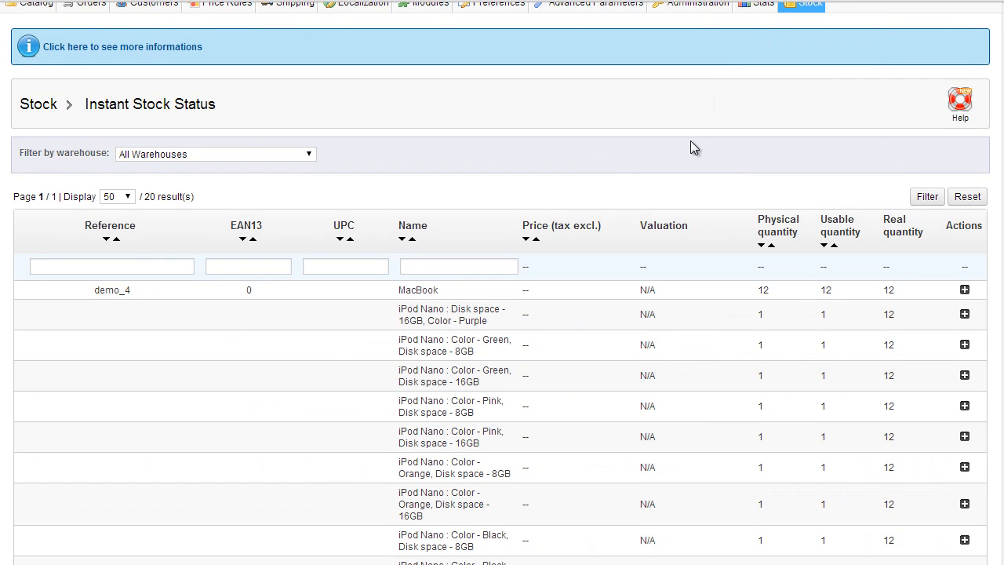
pyautogui.scroll(-5, 662, 192)
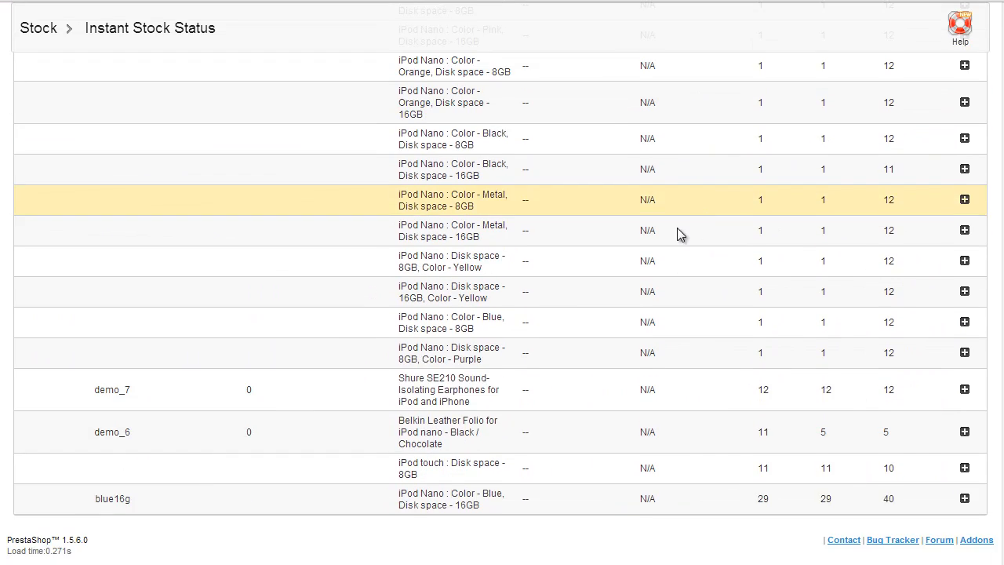
pyautogui.scroll(6, 677, 227)
pyautogui.click(261, 213)
pyautogui.click(645, 247)
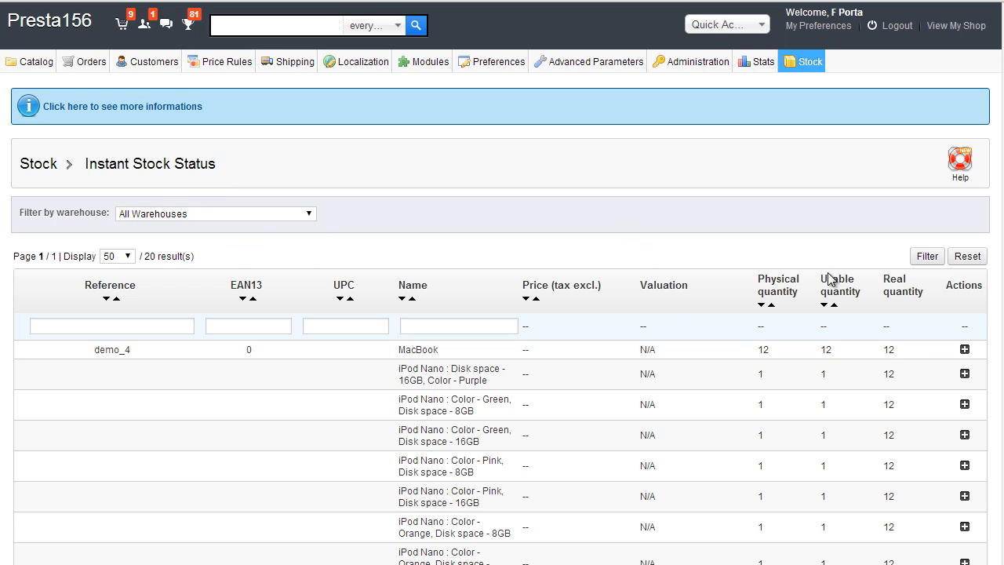
pyautogui.scroll(-3, 800, 273)
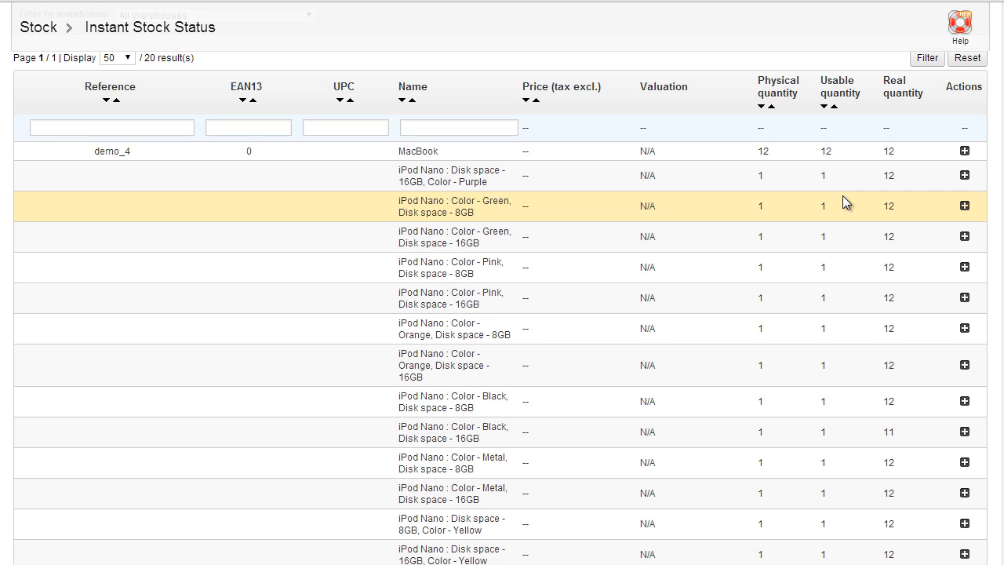
pyautogui.scroll(-5, 842, 198)
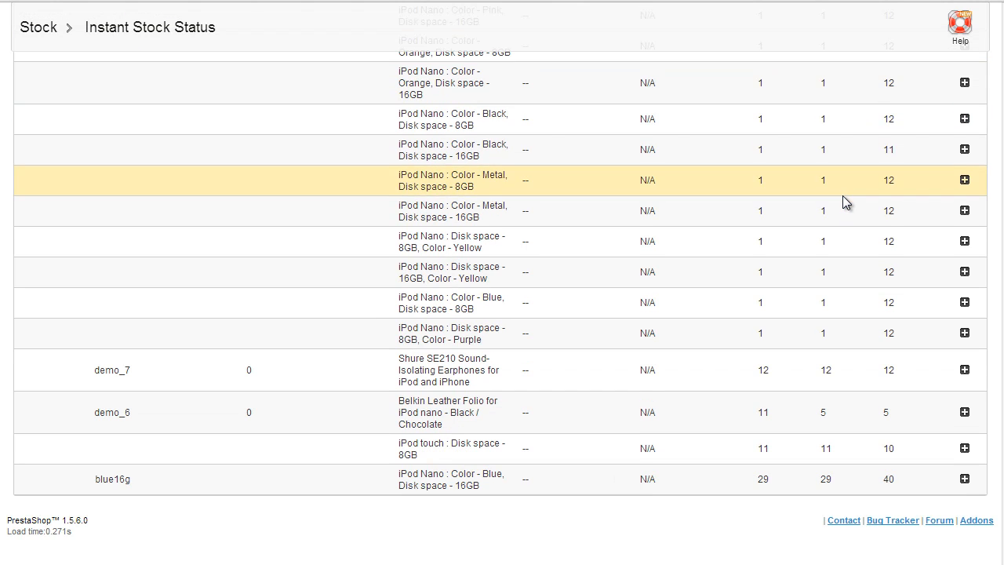
pyautogui.scroll(8, 842, 211)
pyautogui.moveTo(889, 287)
pyautogui.scroll(-3, 889, 286)
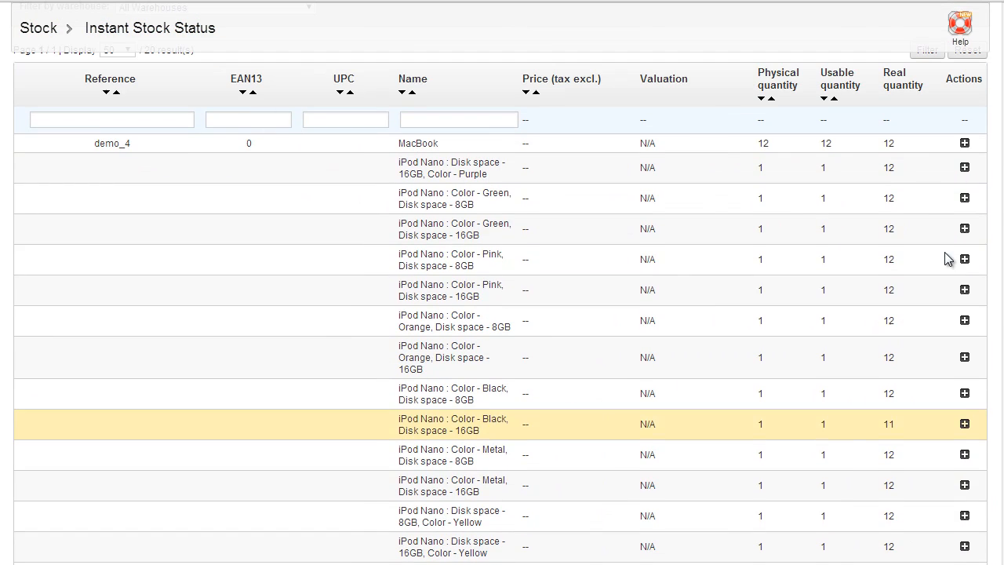
# Step: Expand MacBook to reveal its 122,00 € price and 1 464,00 € valuation, then view Stock Coverage
pyautogui.click(964, 144)
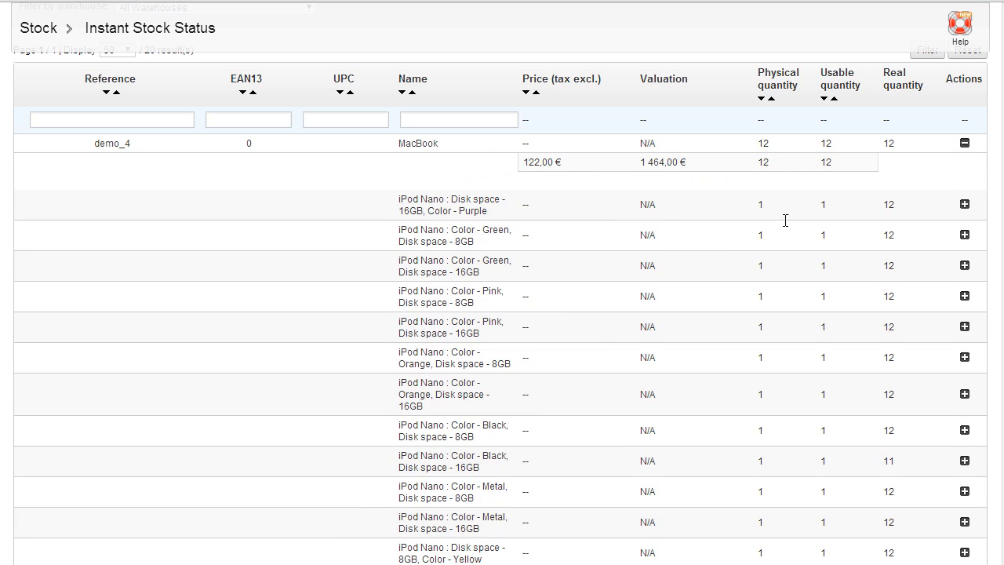
pyautogui.scroll(3, 784, 217)
pyautogui.moveTo(804, 61)
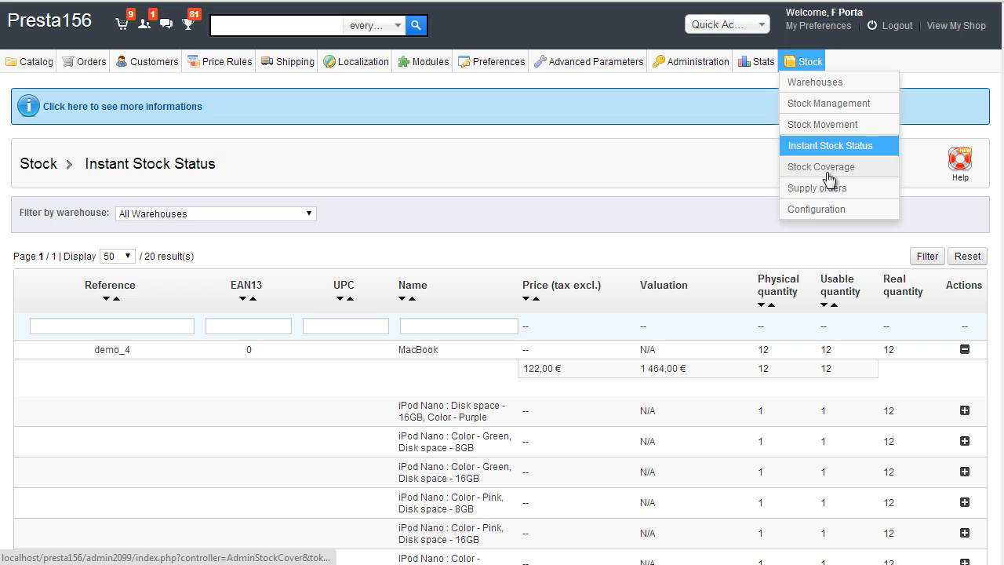
pyautogui.click(826, 166)
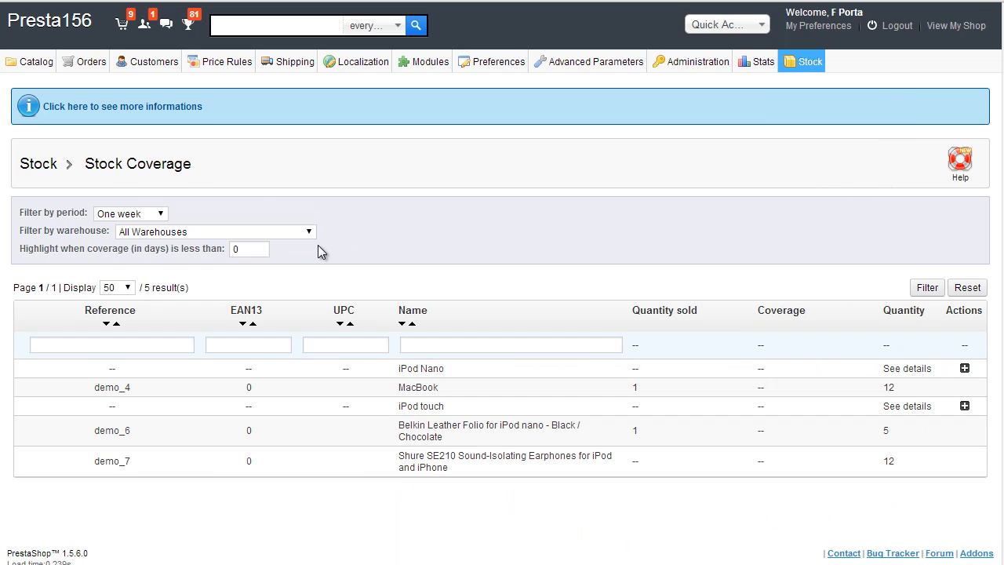
pyautogui.scroll(-1, 684, 296)
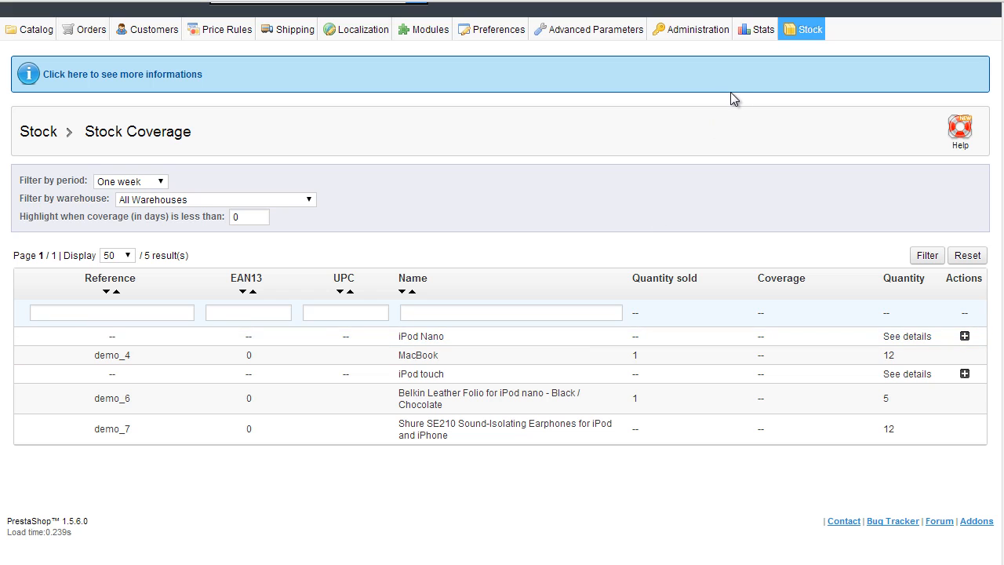
# Step: Review Stock Configuration's six supply order statuses, eight movement labels and default label options
pyautogui.moveTo(804, 29)
pyautogui.click(824, 177)
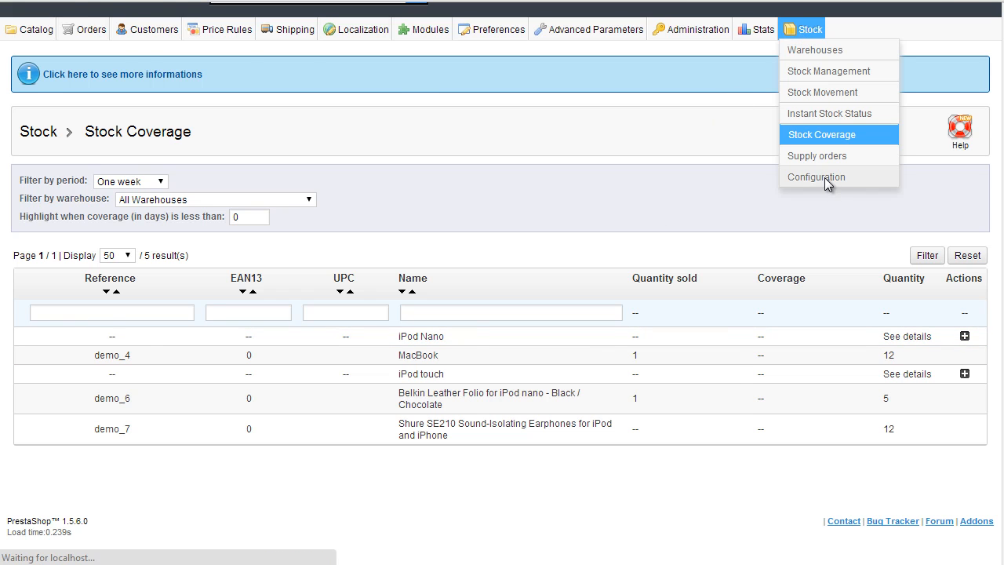
pyautogui.scroll(-3, 728, 331)
pyautogui.scroll(2, 505, 359)
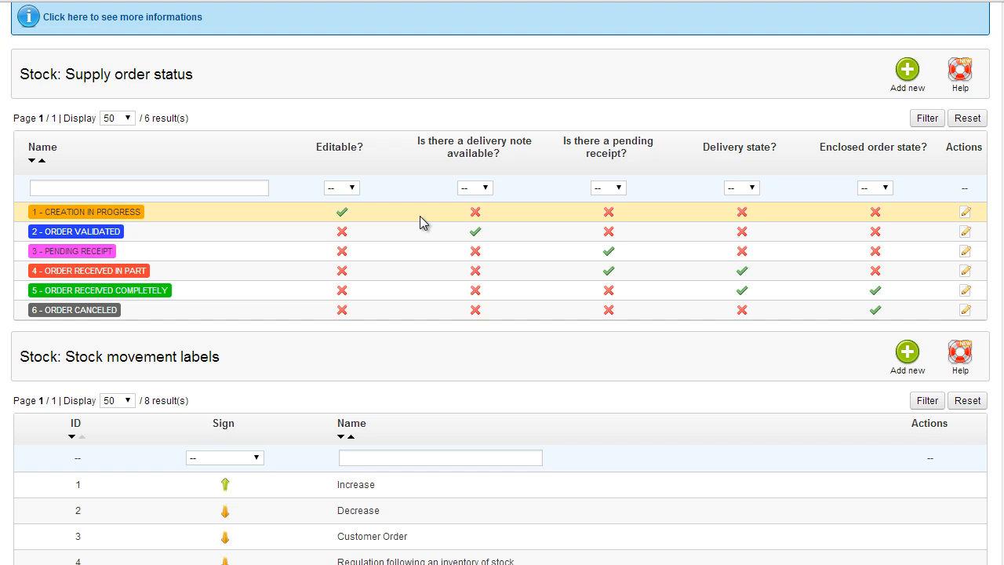
pyautogui.scroll(-3, 419, 214)
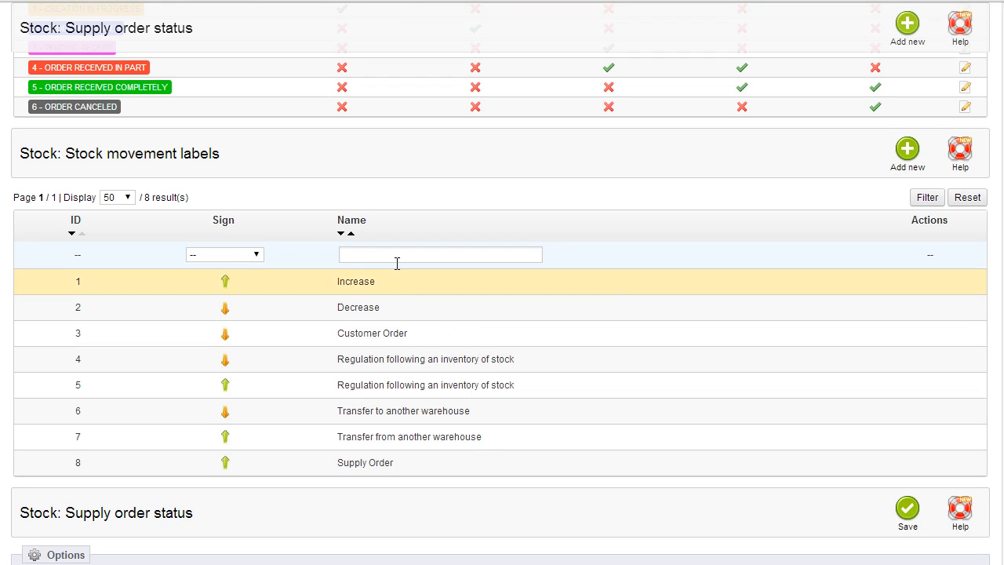
pyautogui.scroll(-1, 465, 205)
pyautogui.scroll(1, 440, 241)
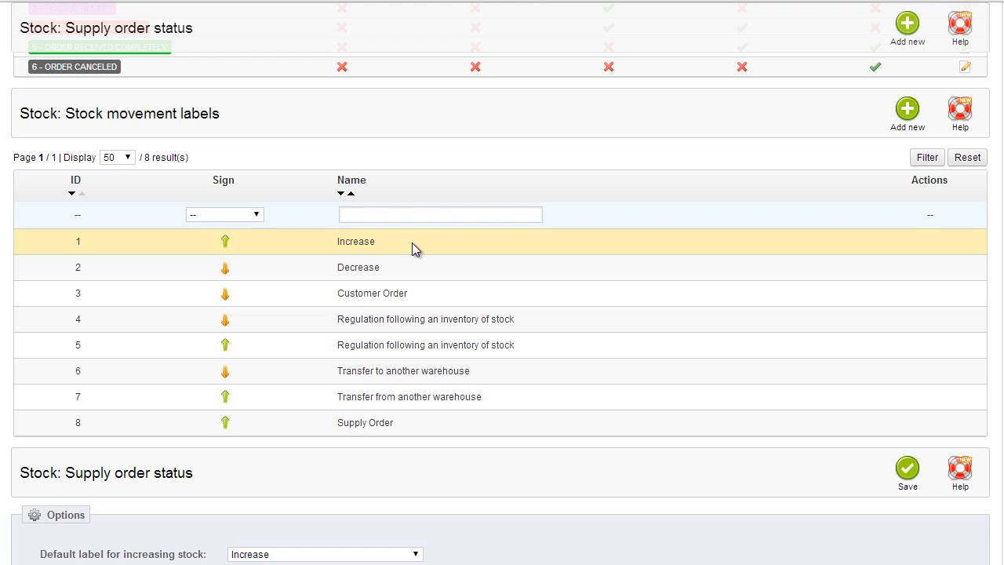
pyautogui.scroll(-3, 415, 248)
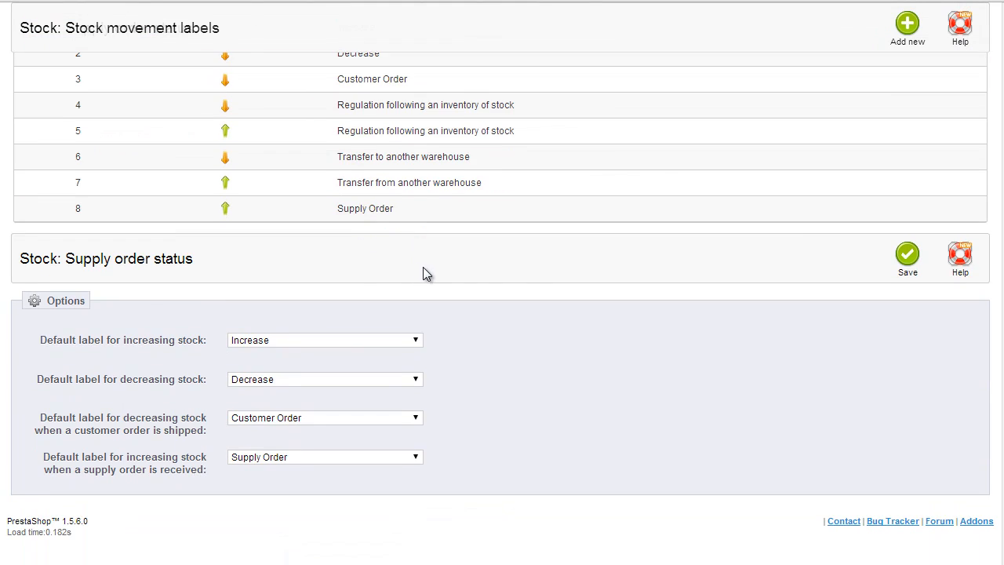